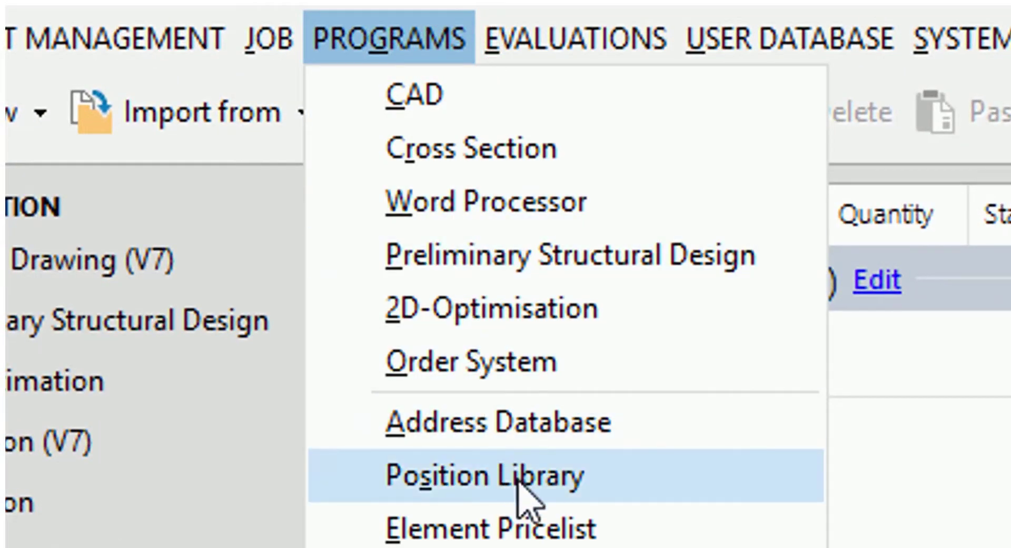
Open the Position Library and create a new folder named S77 in the User Library
{"action": "left_click", "coordinate": [506, 474]}
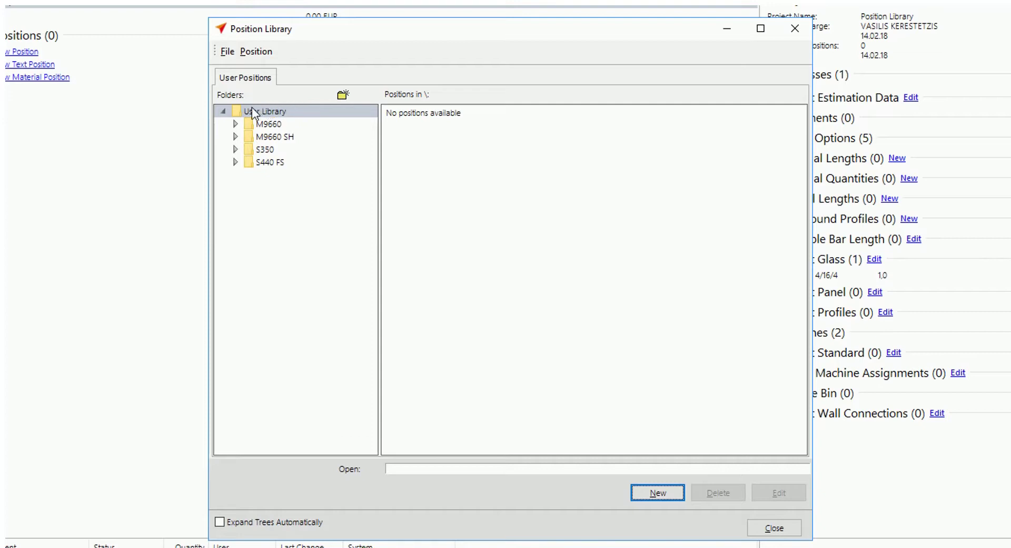
{"action": "left_click", "coordinate": [343, 96]}
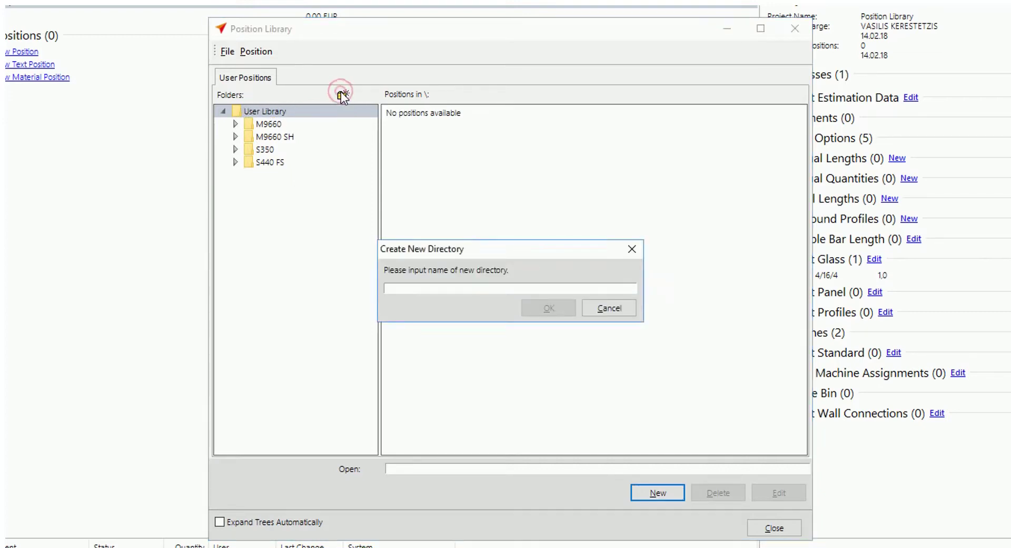
{"action": "type", "text": "s"}
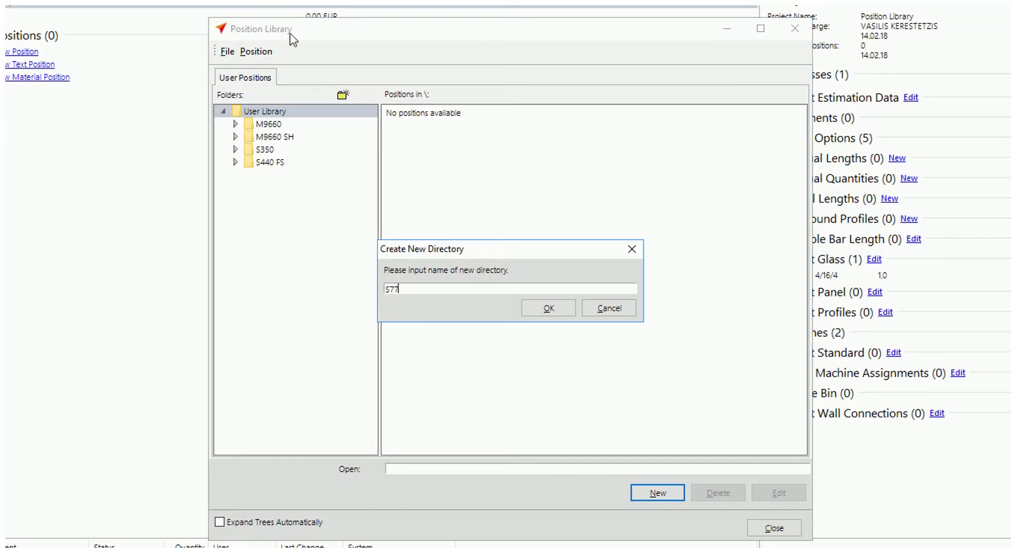
{"action": "left_click", "coordinate": [527, 305]}
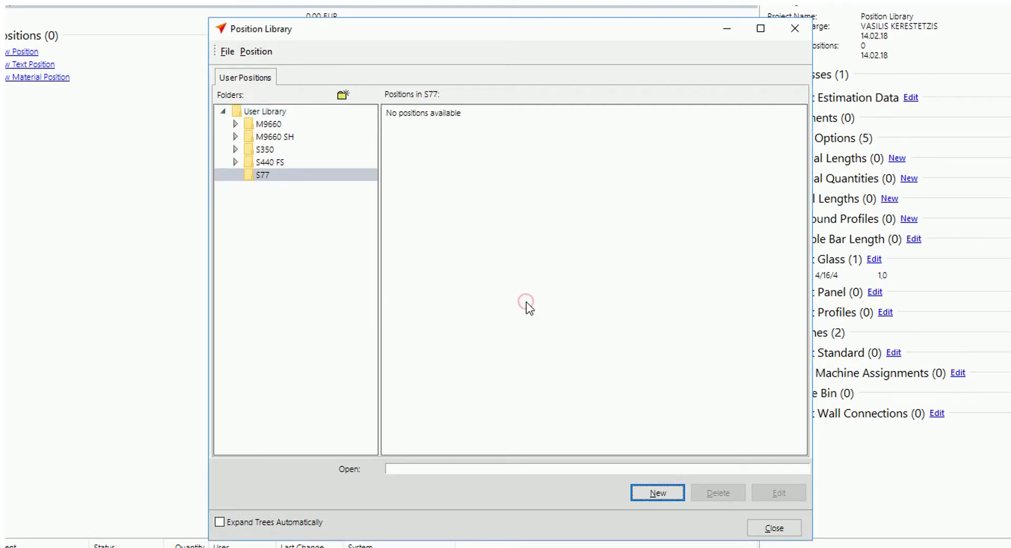
{"action": "right_click", "coordinate": [480, 148]}
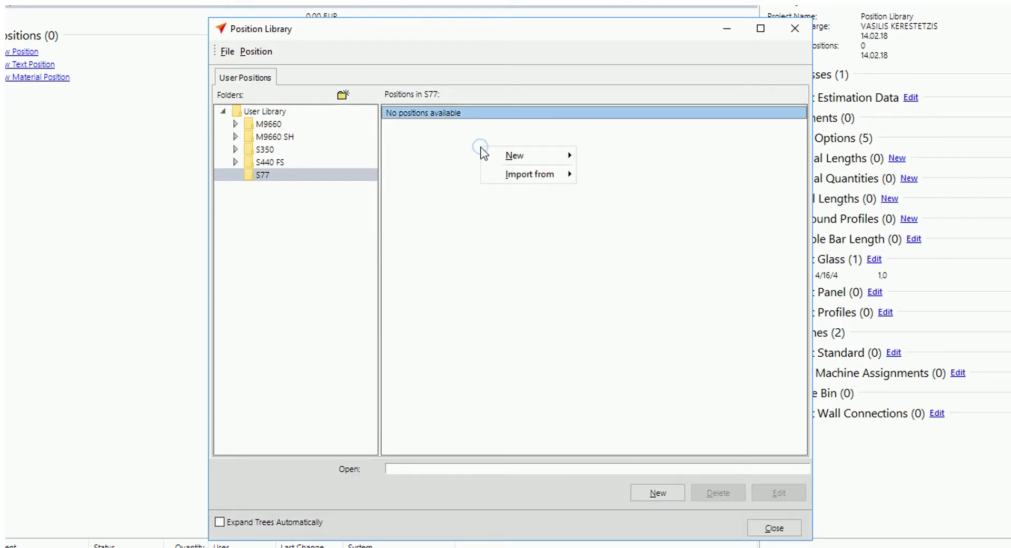
{"action": "mouse_move", "coordinate": [518, 155]}
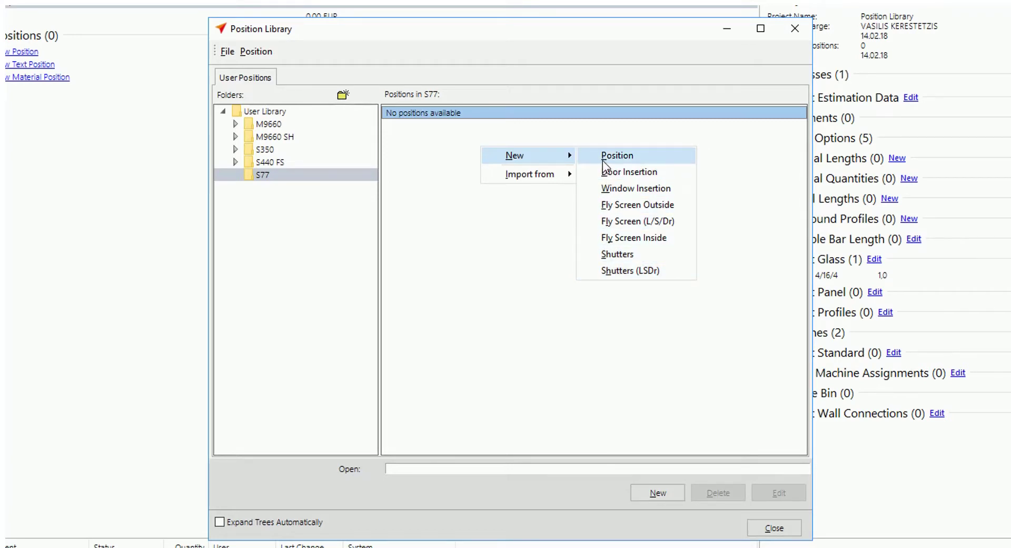
{"action": "mouse_move", "coordinate": [567, 174]}
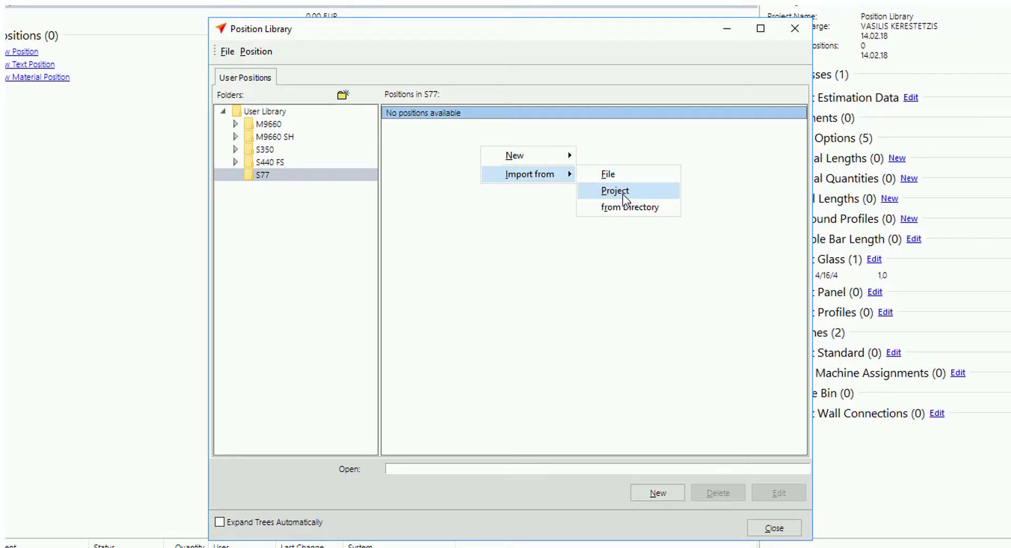
{"action": "left_click", "coordinate": [478, 216]}
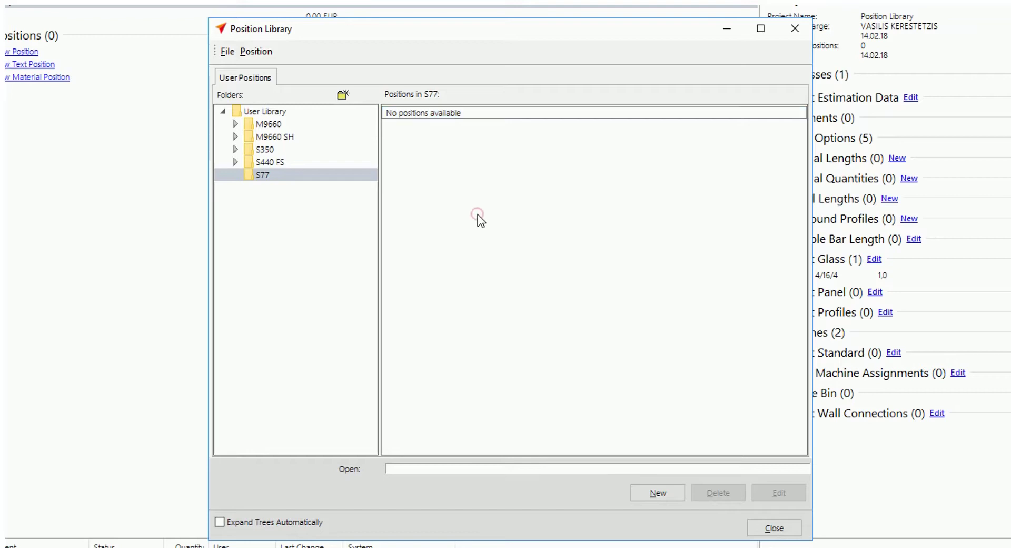
Create a new library position in the S77 folder with the description "S77 DOUBLE OPENING INSIDE PVC GROOVE"
{"action": "right_click", "coordinate": [478, 215]}
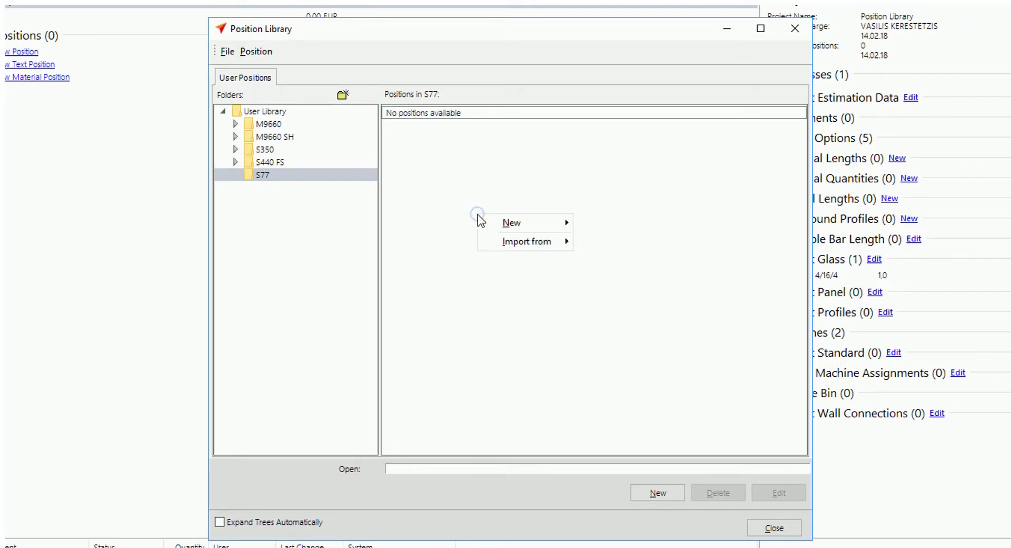
{"action": "mouse_move", "coordinate": [514, 222]}
{"action": "left_click", "coordinate": [604, 221]}
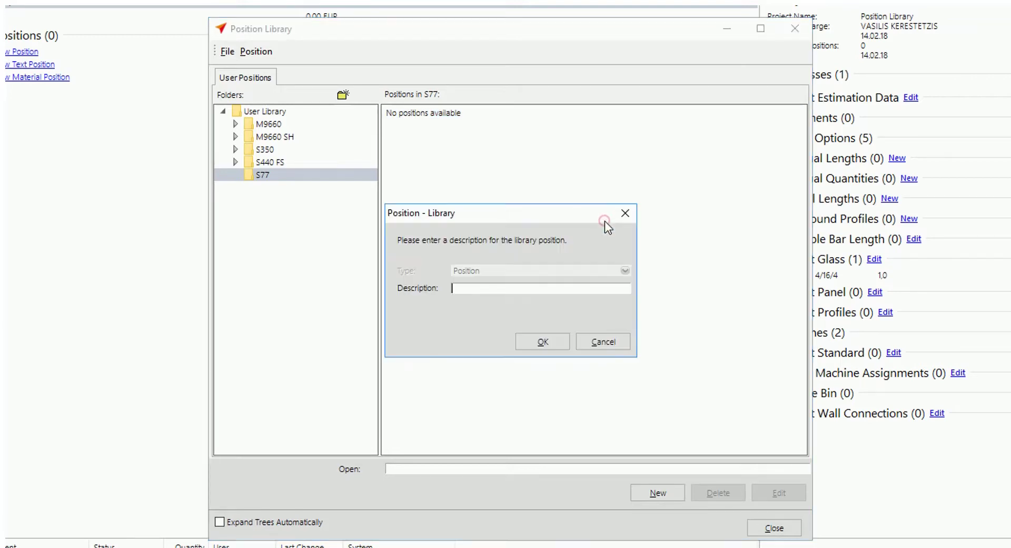
{"action": "type", "text": "S77 DOUBLE OPENING"}
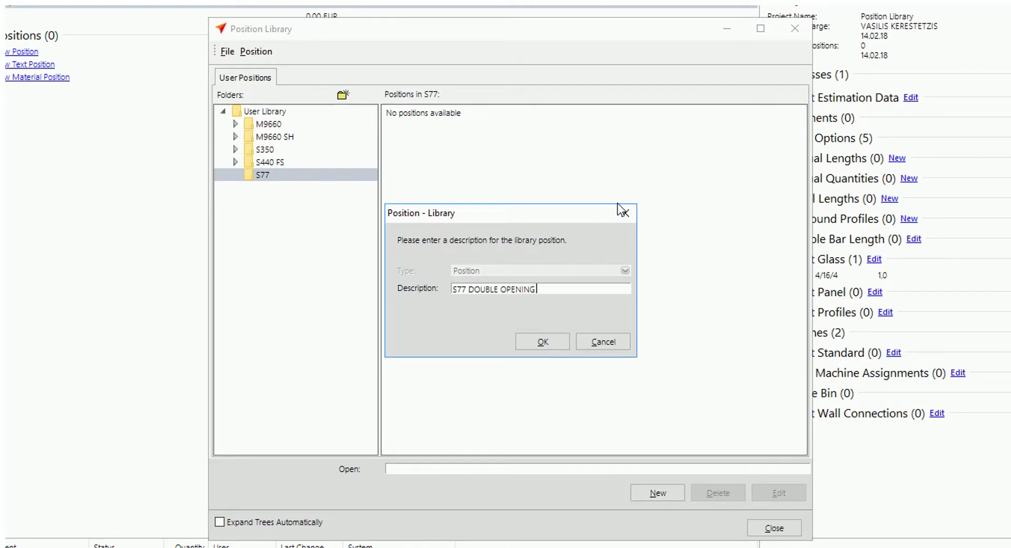
{"action": "type", "text": " INSIDE PVC GROOVE"}
{"action": "left_click", "coordinate": [541, 342]}
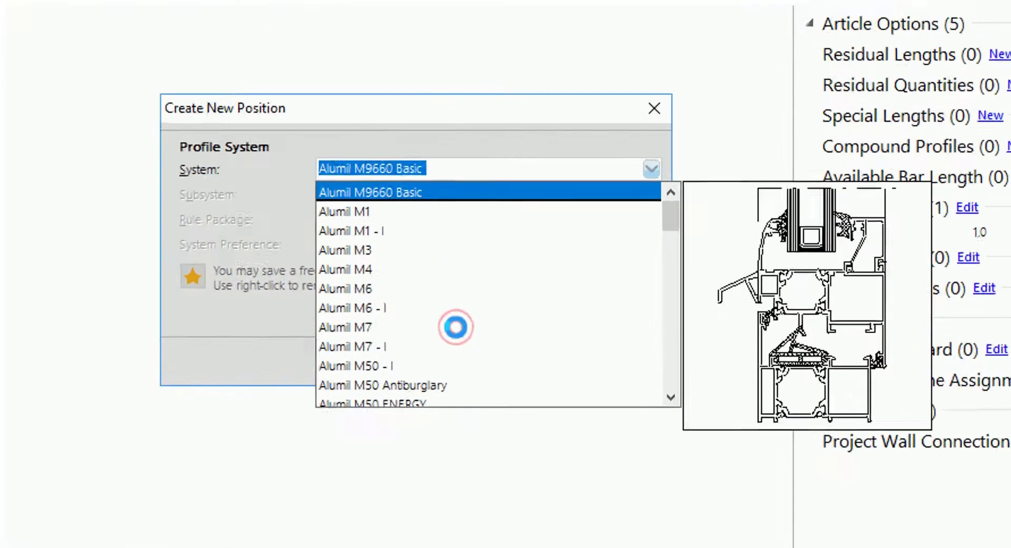
Choose Alumil S77 & SD77 (ß) as the profile system for the new position
{"action": "type", "text": "S77"}
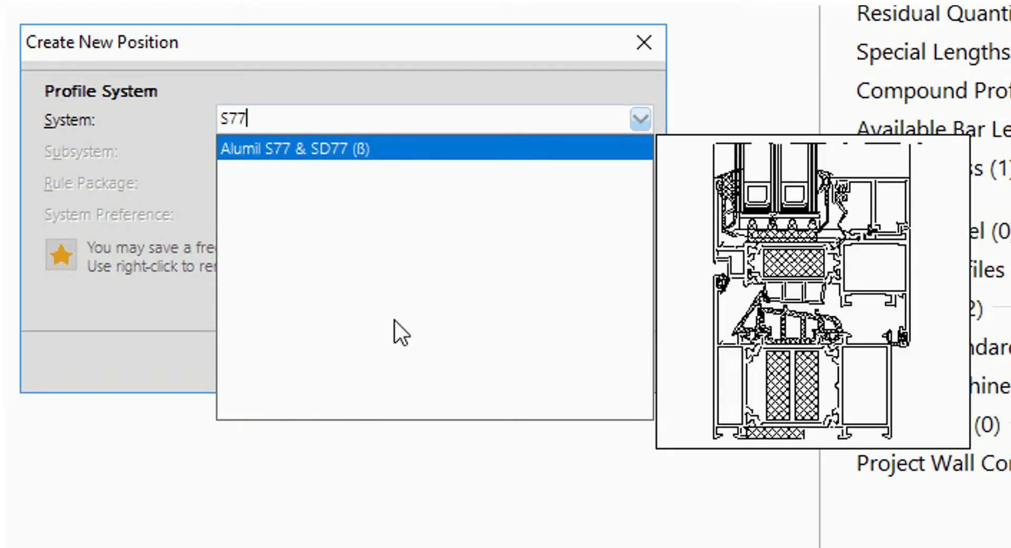
{"action": "key", "text": "Return"}
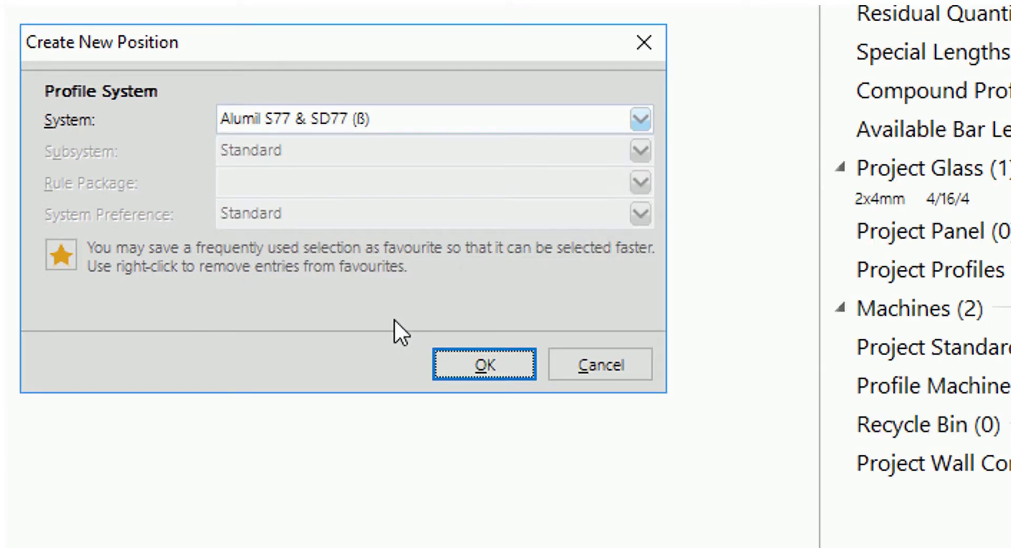
{"action": "left_click", "coordinate": [468, 365]}
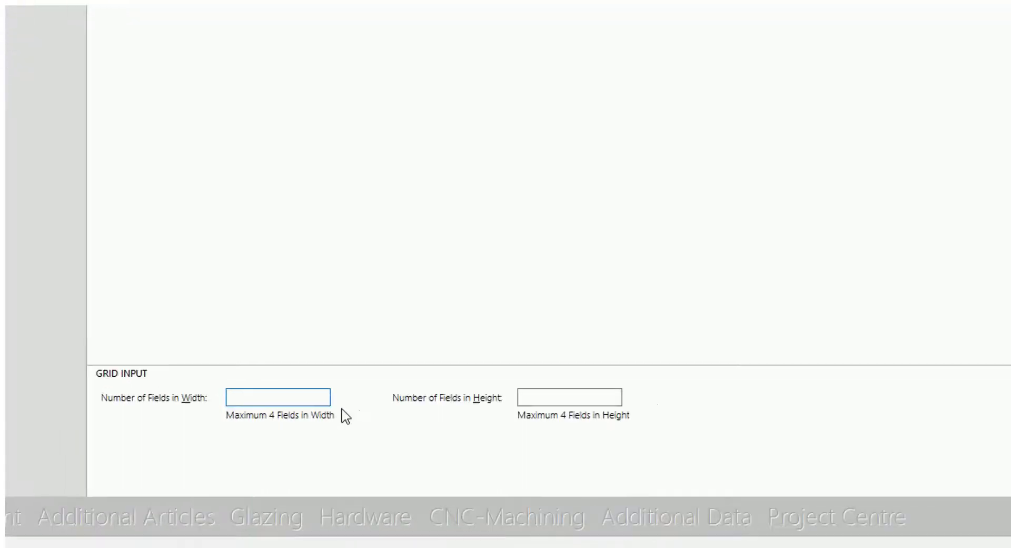
Define the position's grid with 1 field in width and 1 field in height
{"action": "type", "text": "1"}
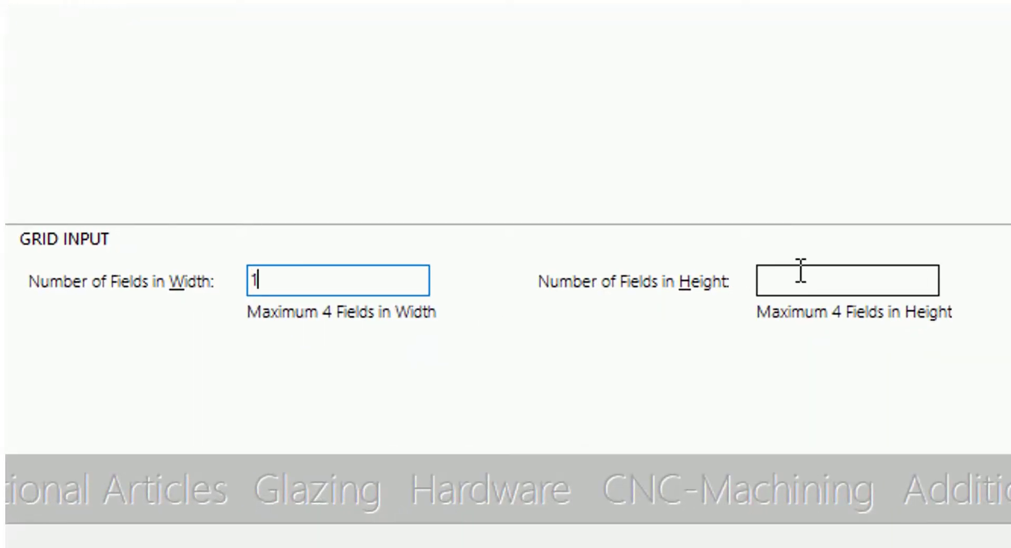
{"action": "left_click", "coordinate": [800, 271]}
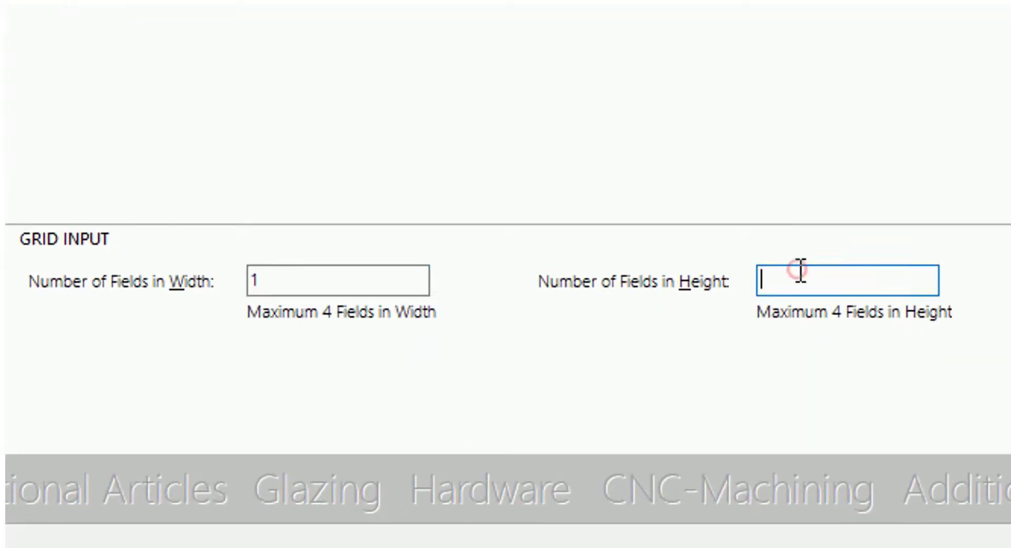
{"action": "type", "text": "1"}
{"action": "key", "text": "Return"}
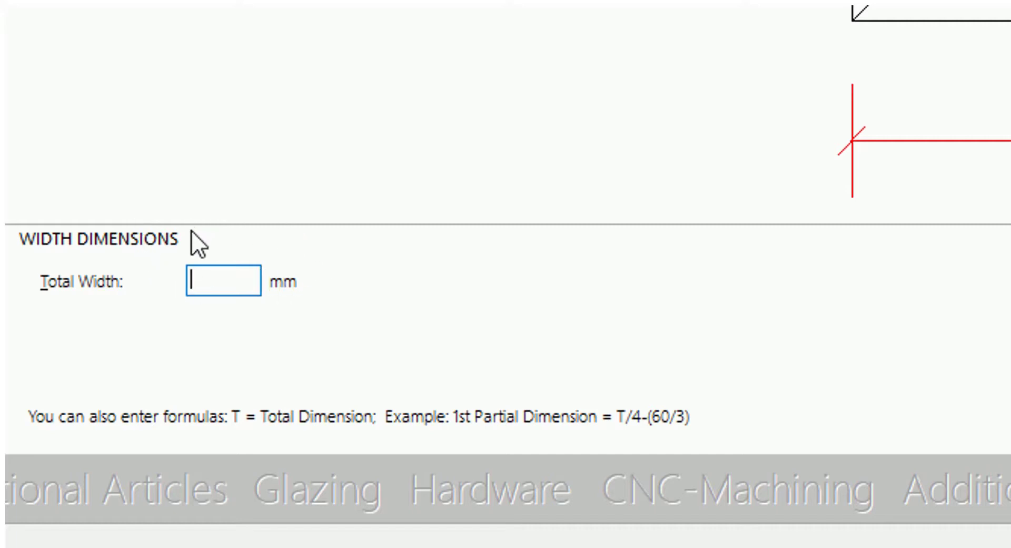
Set the element's total width to 1500 mm and its total height to 1500 mm
{"action": "type", "text": "1800"}
{"action": "key", "text": "Return"}
{"action": "type", "text": "1500"}
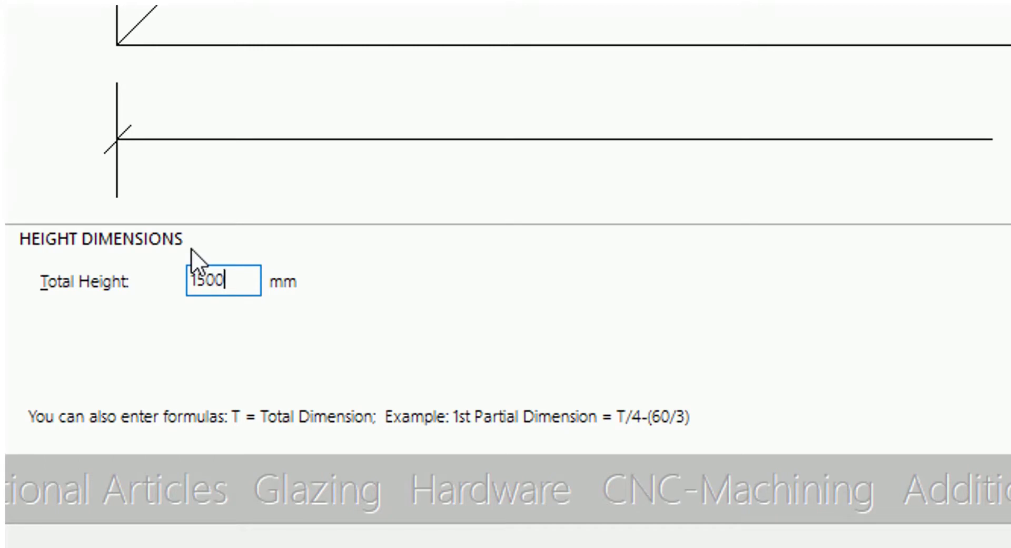
{"action": "key", "text": "Return"}
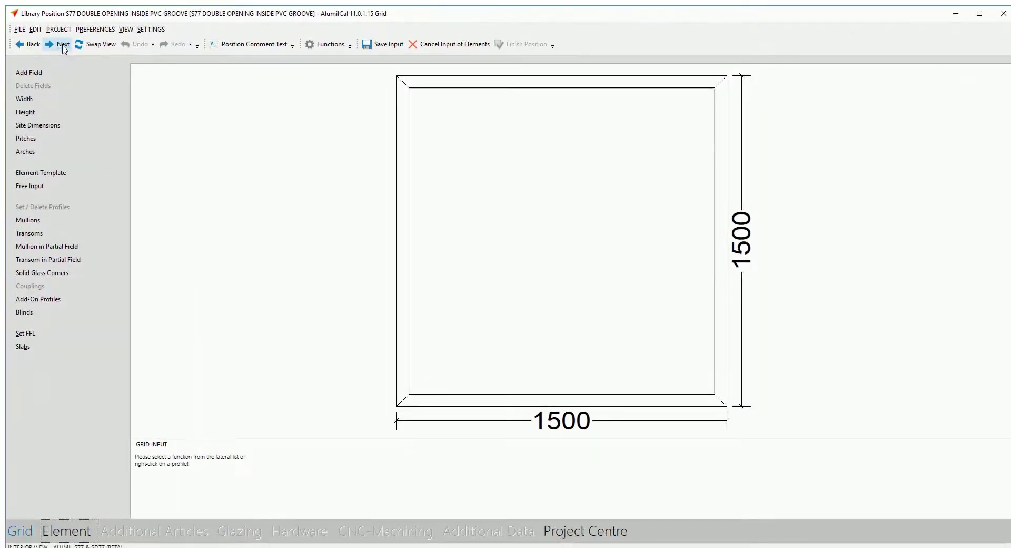
Continue to element input and insert a Turn Tilt double casement window with Hinge R opening and Stepped Face leaves
{"action": "left_click", "coordinate": [62, 45]}
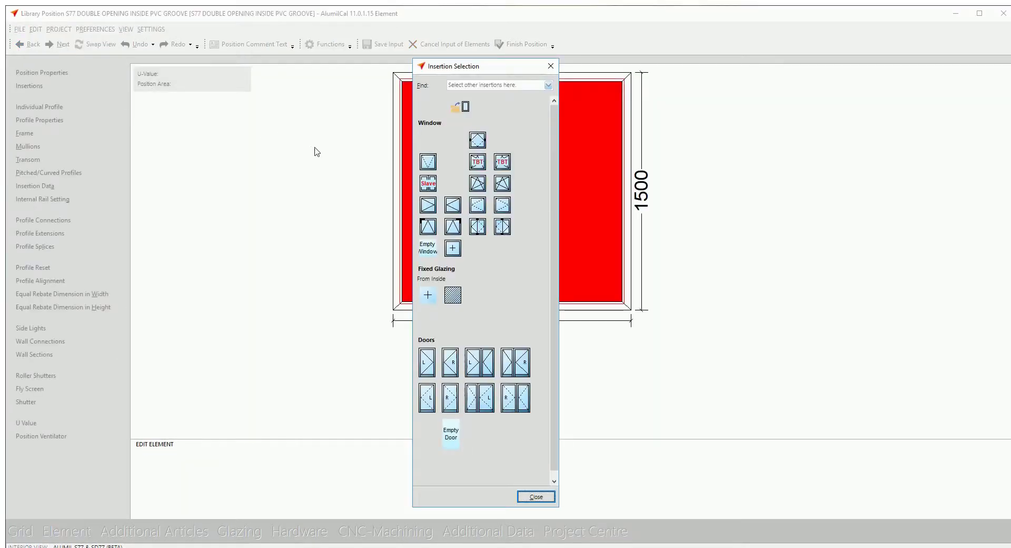
{"action": "left_click", "coordinate": [422, 189]}
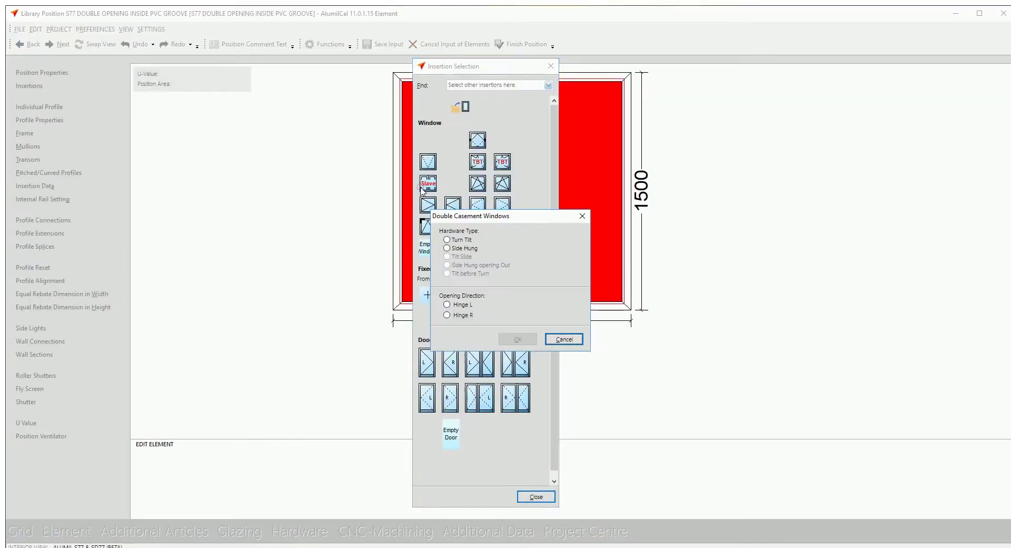
{"action": "left_click", "coordinate": [460, 240]}
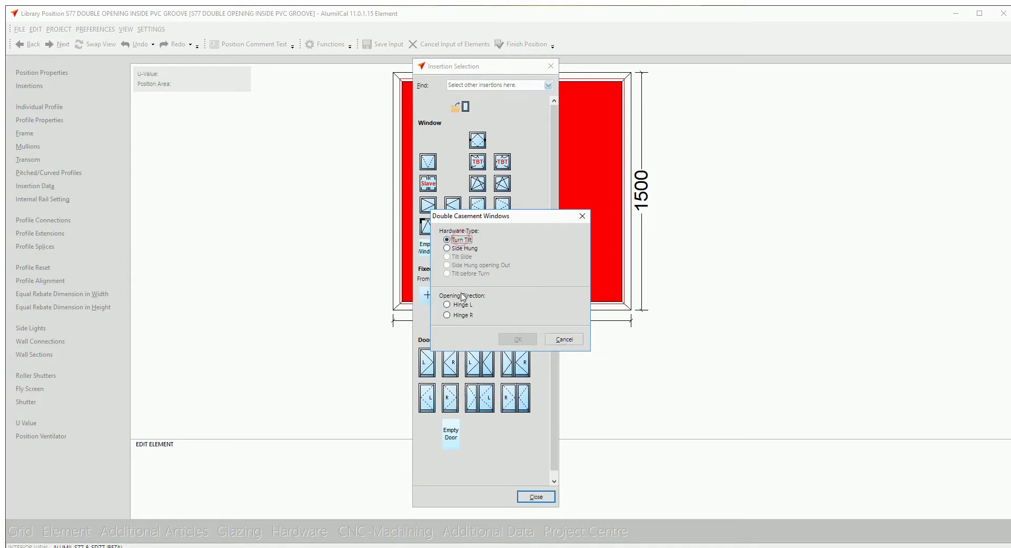
{"action": "left_click", "coordinate": [461, 315]}
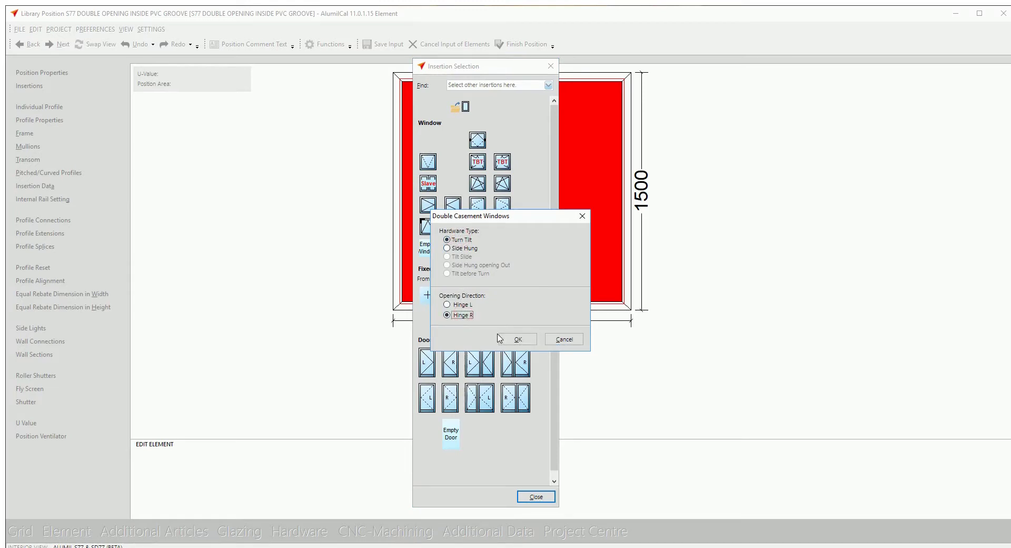
{"action": "left_click", "coordinate": [515, 340]}
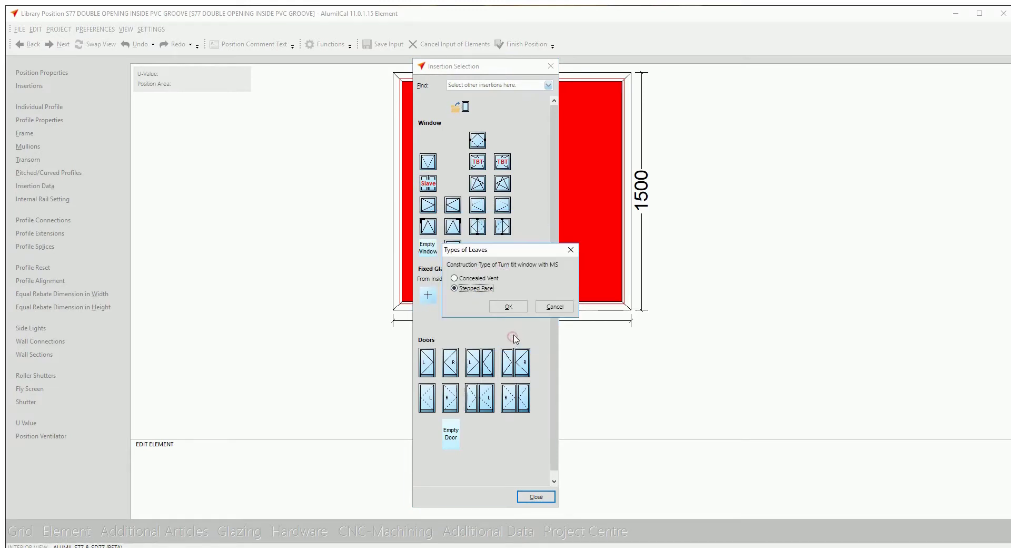
{"action": "left_click", "coordinate": [508, 306]}
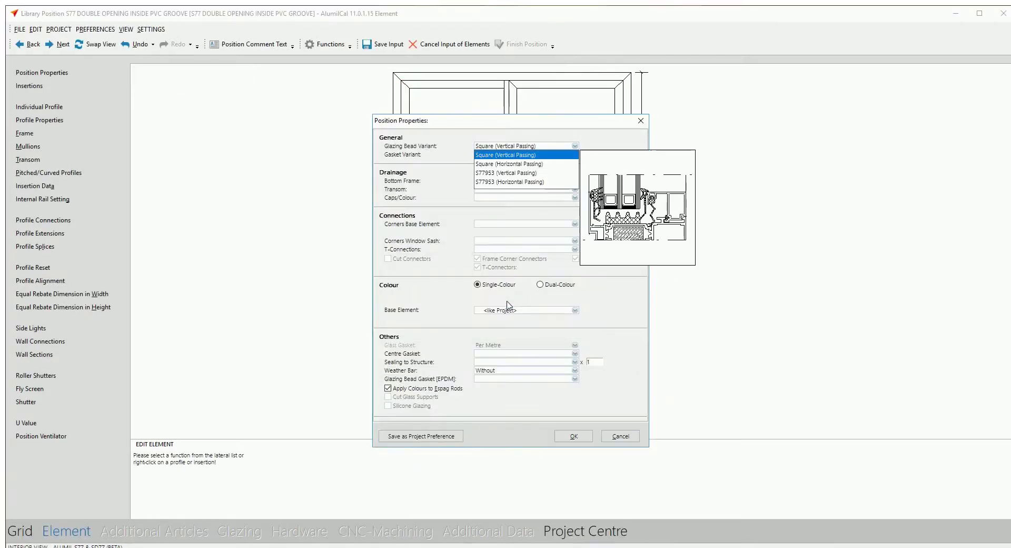
Choose Square (Vertical Passing) glazing beads and the High gasket variant, with Visible frame and transom drainage and round water evacuation caps in BLACK
{"action": "key", "text": "Return"}
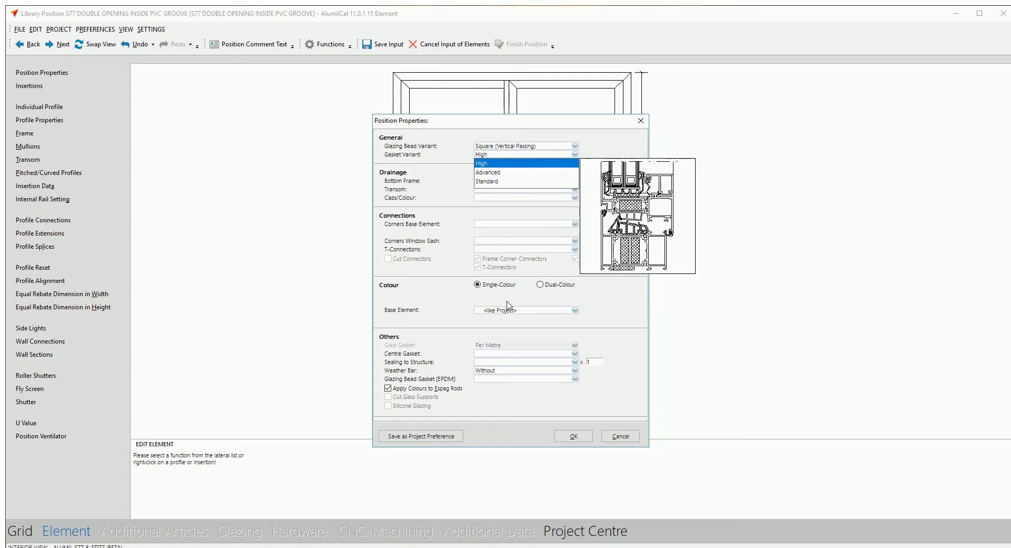
{"action": "key", "text": "Return"}
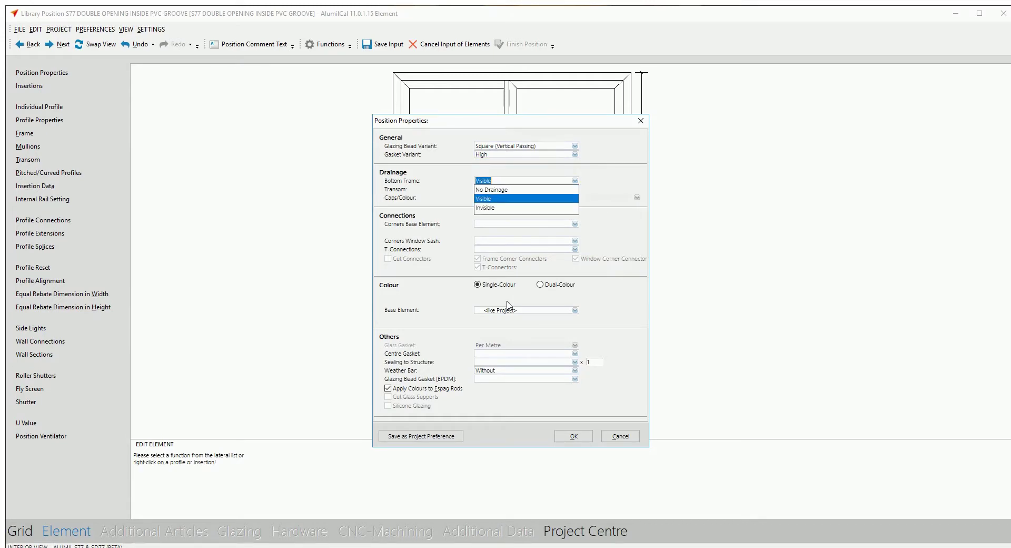
{"action": "key", "text": "Return"}
{"action": "key", "text": "Return"}
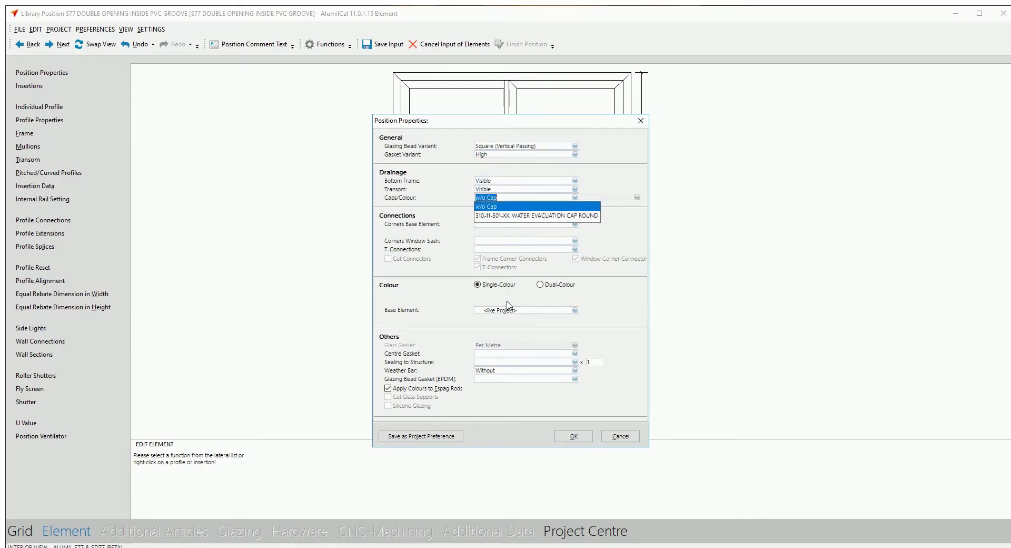
{"action": "key", "text": "Return"}
{"action": "key", "text": "Return"}
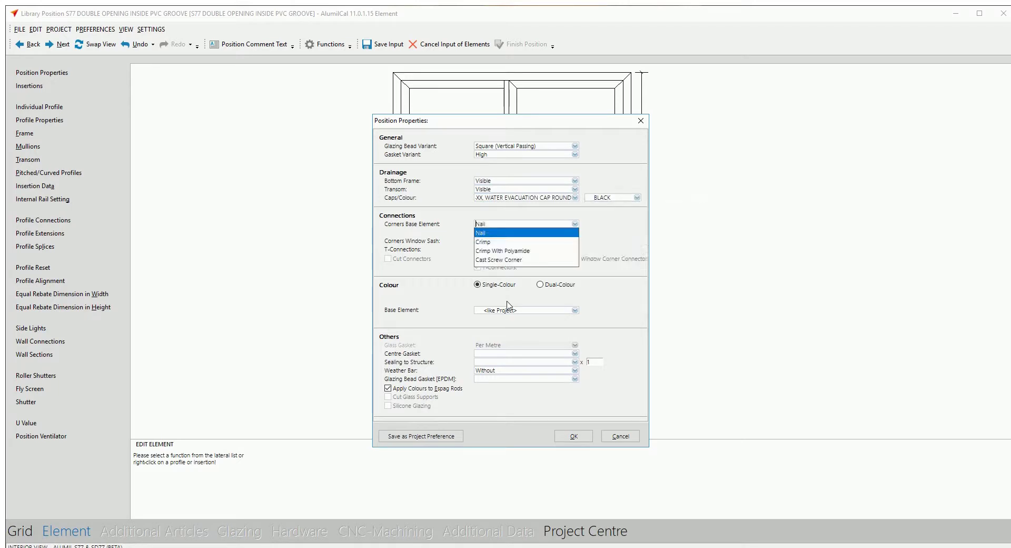
Set the base element and window sash corners to Cast Screw Corner and the T-connections to Cast Cleat
{"action": "key", "text": "Down"}
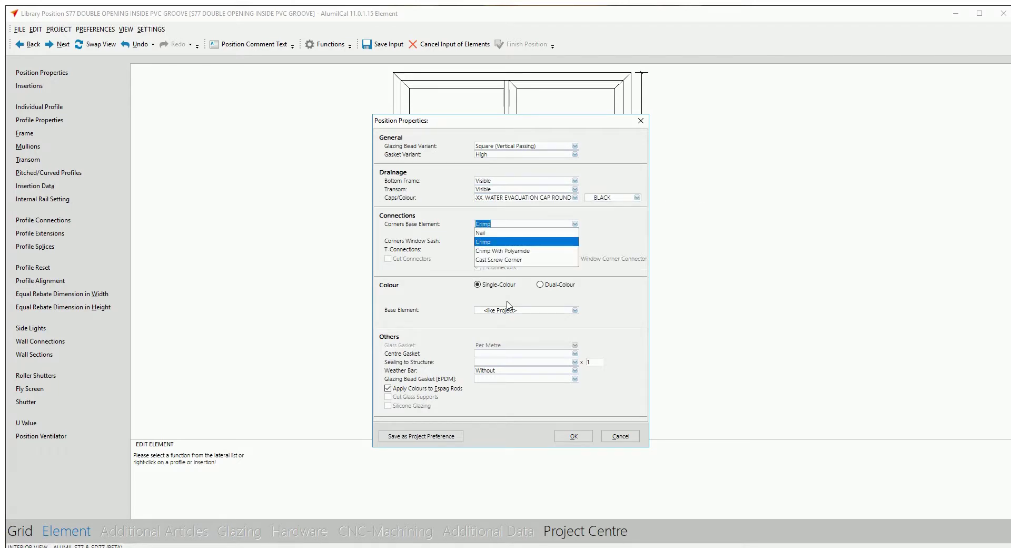
{"action": "key", "text": "Down"}
{"action": "key", "text": "Down"}
{"action": "key", "text": "Return"}
{"action": "key", "text": "Down"}
{"action": "key", "text": "Down"}
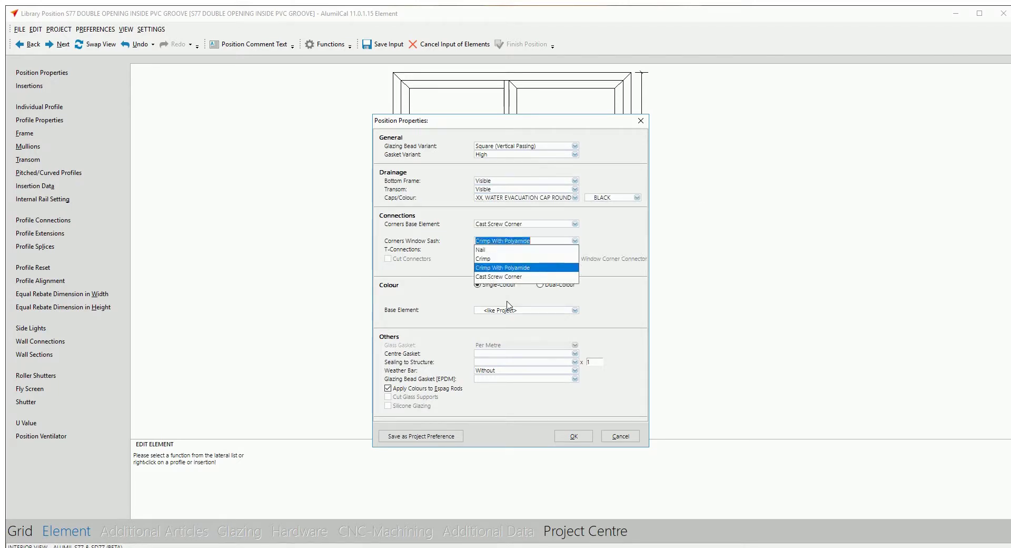
{"action": "key", "text": "Down"}
{"action": "key", "text": "Return"}
{"action": "key", "text": "Down"}
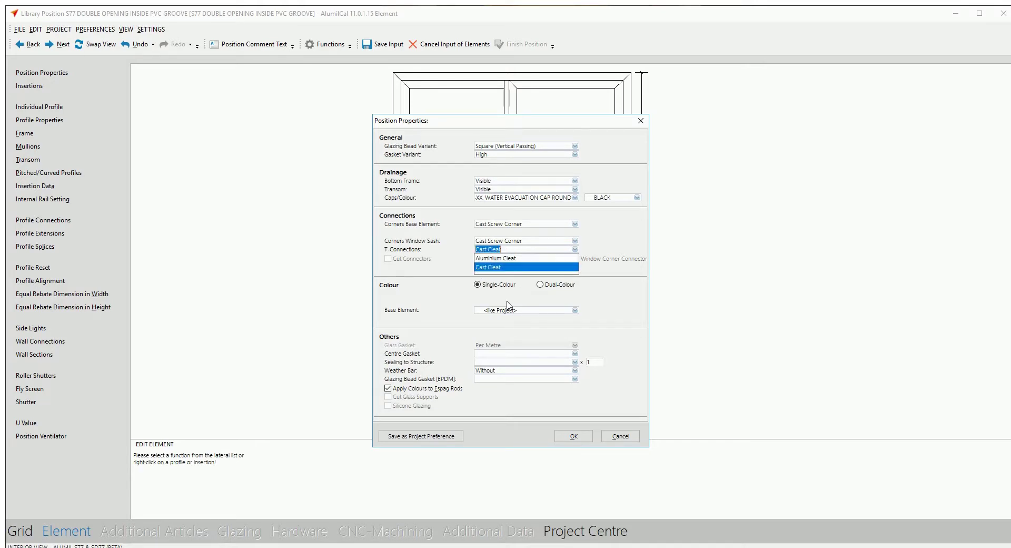
{"action": "key", "text": "Return"}
Set the base element's colour to <like Project> in the position properties
{"action": "key", "text": "Return"}
{"action": "key", "text": "Down"}
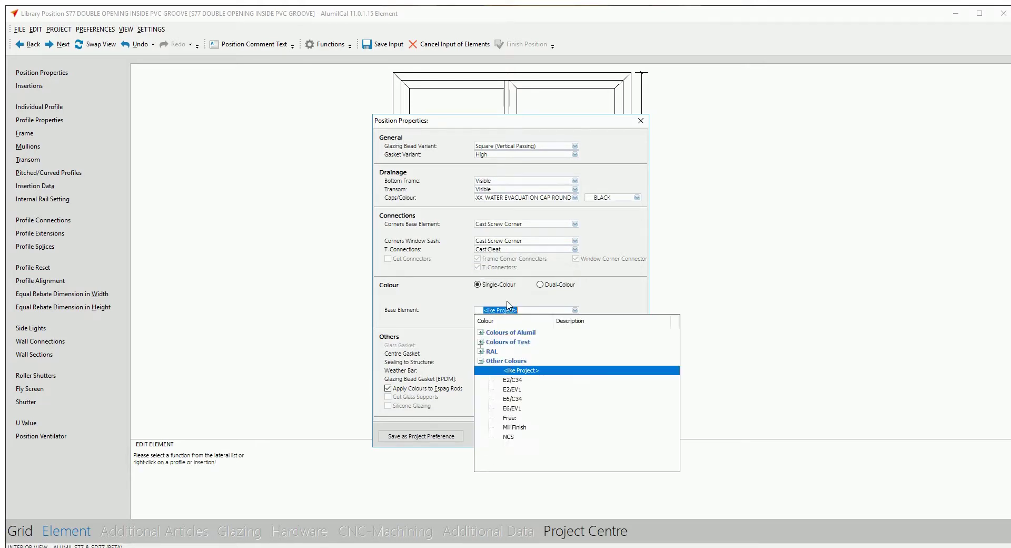
{"action": "left_click", "coordinate": [520, 372]}
Set the centre gasket to Metre + Vulcanised Corners and the sealing to structure to Perimeter w/o Door and Empty Areas
{"action": "left_click", "coordinate": [500, 354]}
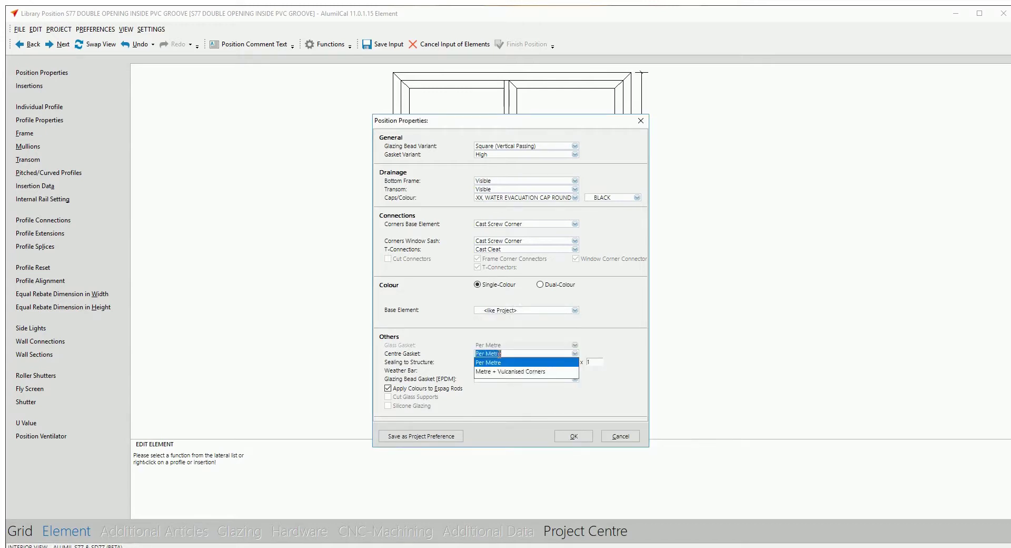
{"action": "left_click", "coordinate": [501, 371]}
{"action": "left_click", "coordinate": [498, 363]}
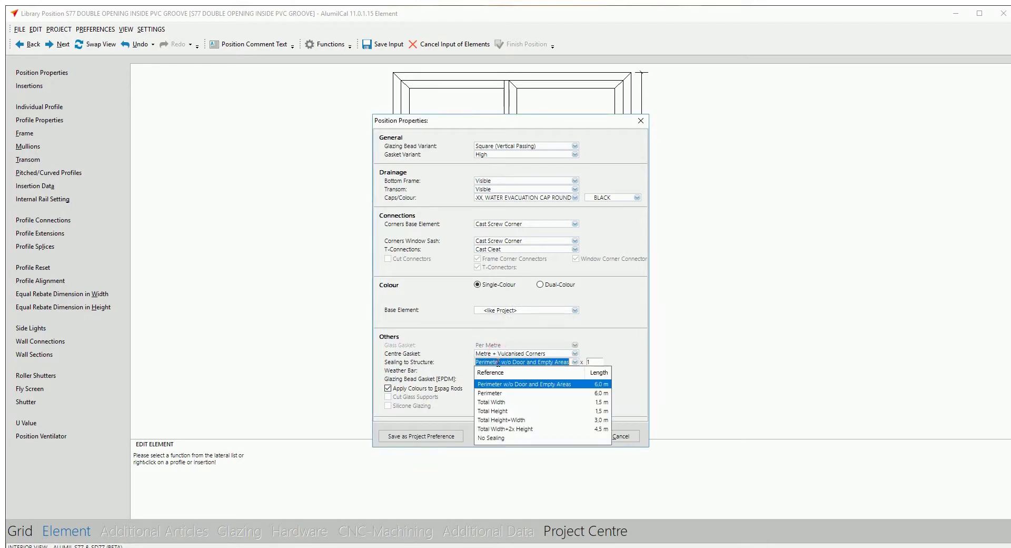
{"action": "left_click", "coordinate": [499, 362]}
{"action": "key", "text": "Tab"}
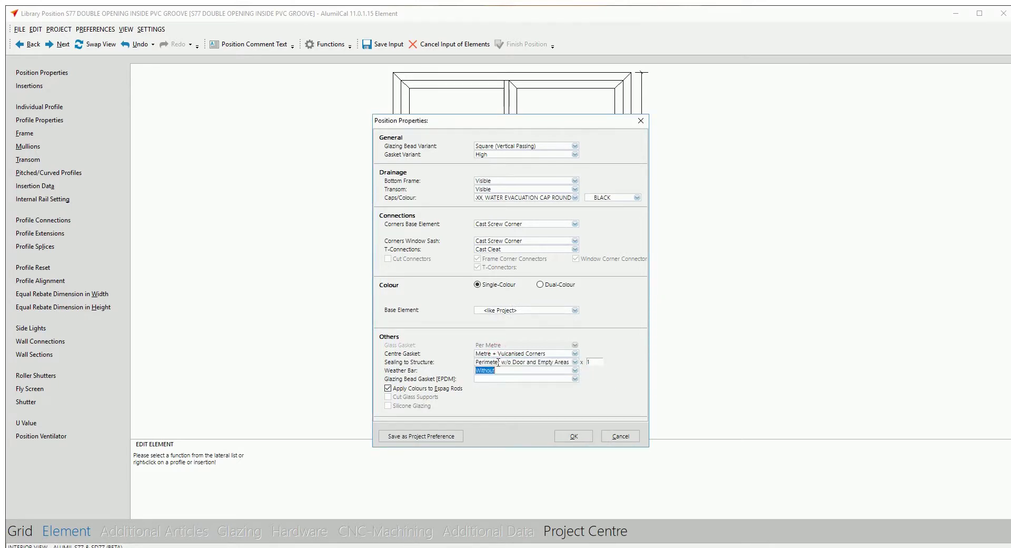
{"action": "key", "text": "alt+Down"}
{"action": "key", "text": "Down"}
{"action": "key", "text": "Return"}
{"action": "key", "text": "Tab"}
{"action": "key", "text": "alt+Down"}
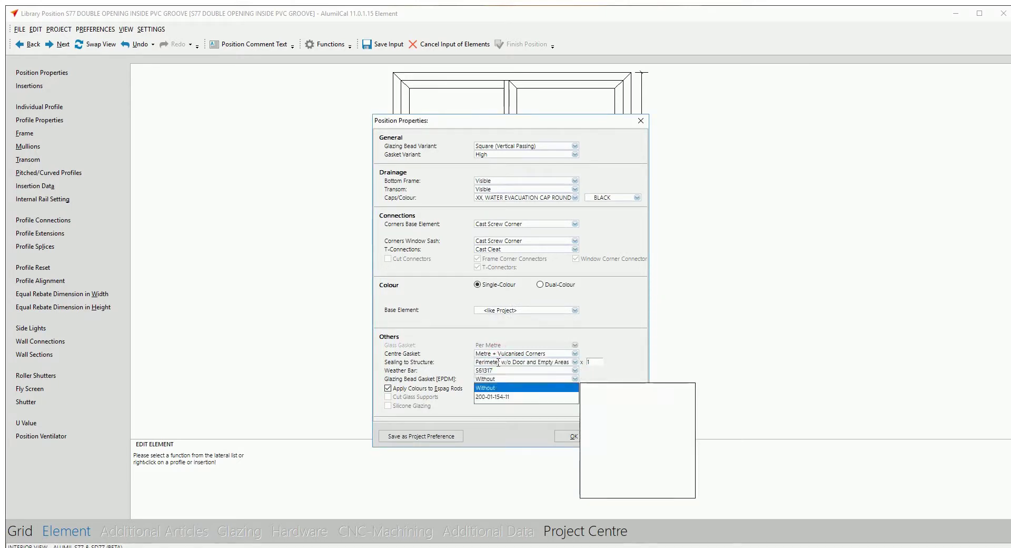
{"action": "key", "text": "Down"}
{"action": "key", "text": "Return"}
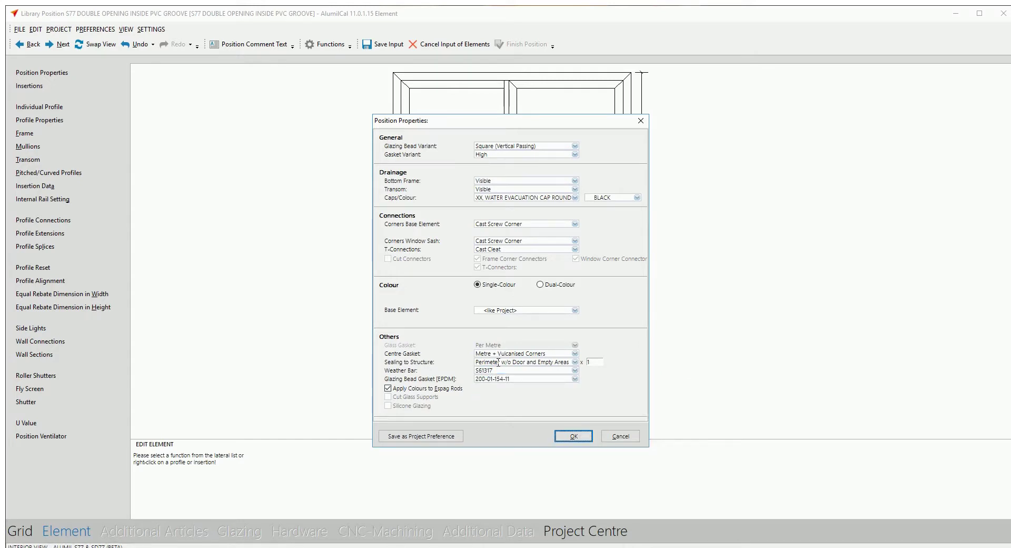
{"action": "left_click", "coordinate": [572, 440]}
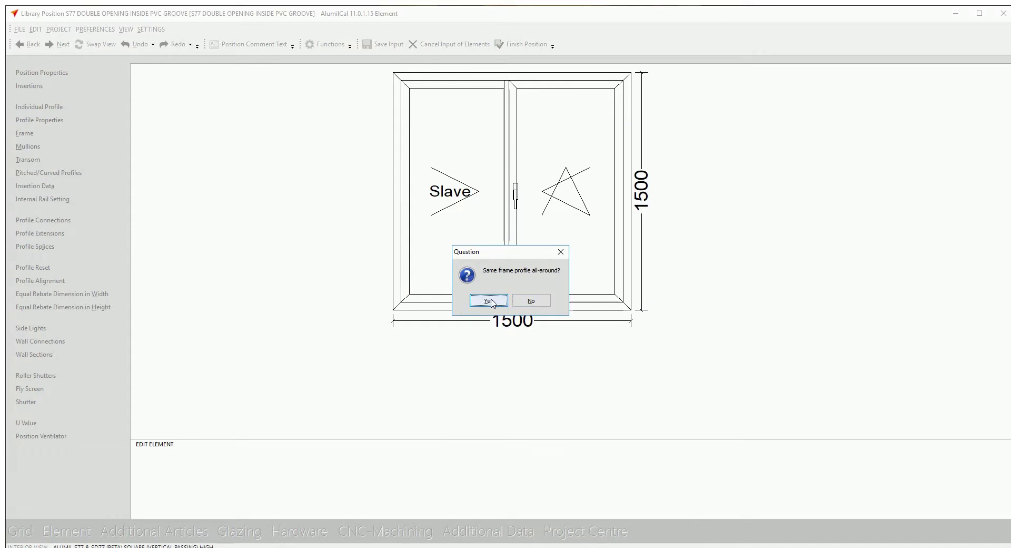
Assign the hinged frame profile S77510 all around, the PVC groove meeting profile S77879 to the slave leaf, and S77976 to the sashes
{"action": "left_click", "coordinate": [493, 303]}
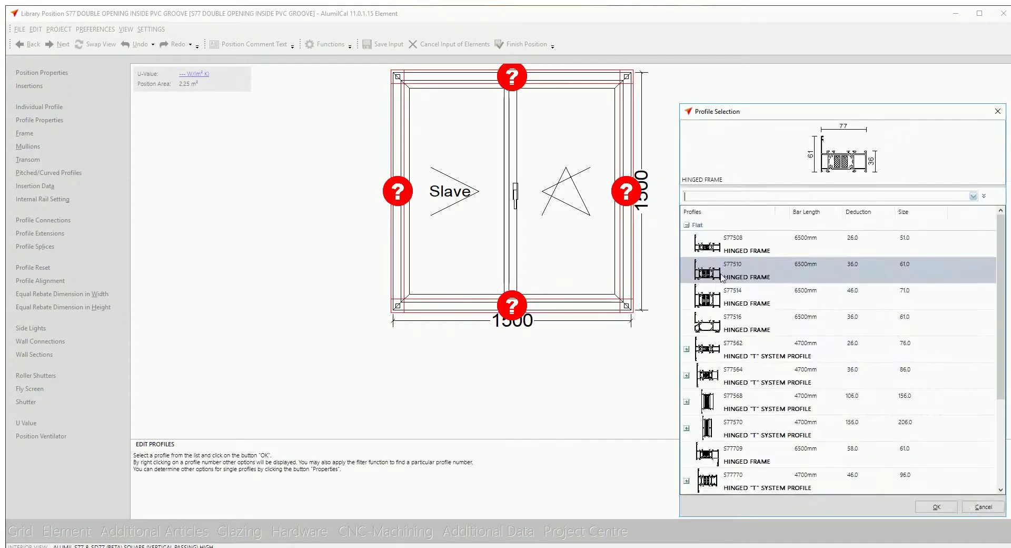
{"action": "double_click", "coordinate": [721, 274]}
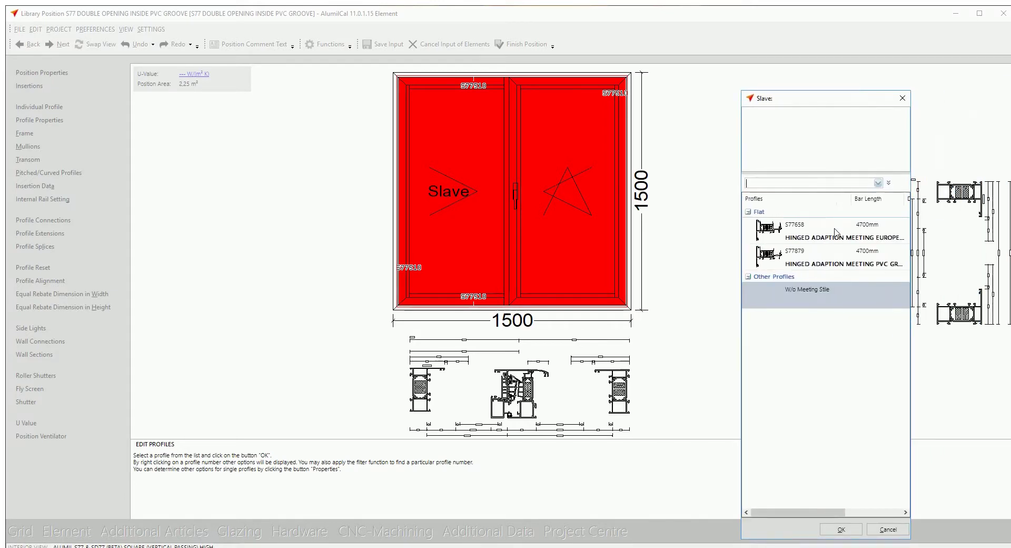
{"action": "left_click", "coordinate": [835, 232]}
{"action": "left_click", "coordinate": [826, 252]}
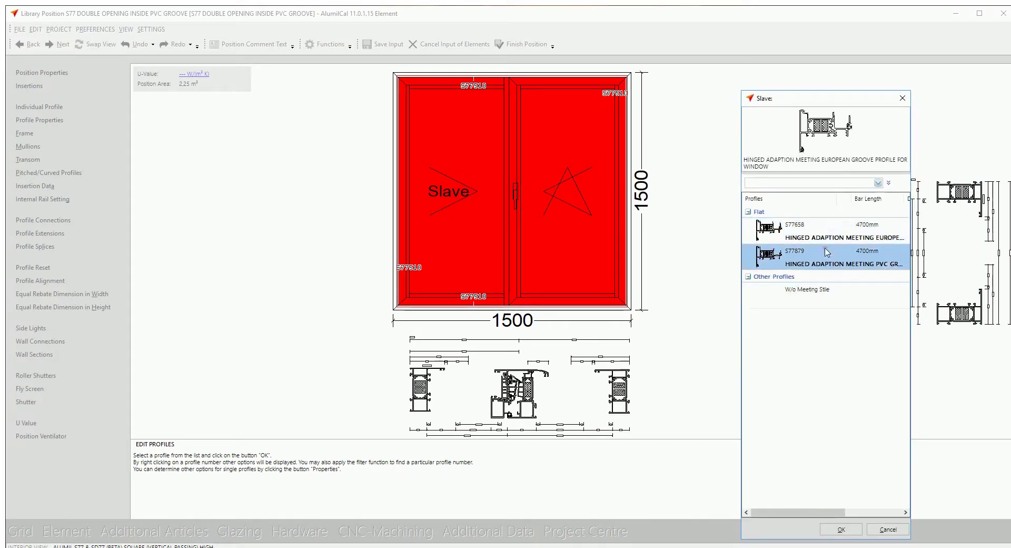
{"action": "double_click", "coordinate": [826, 253]}
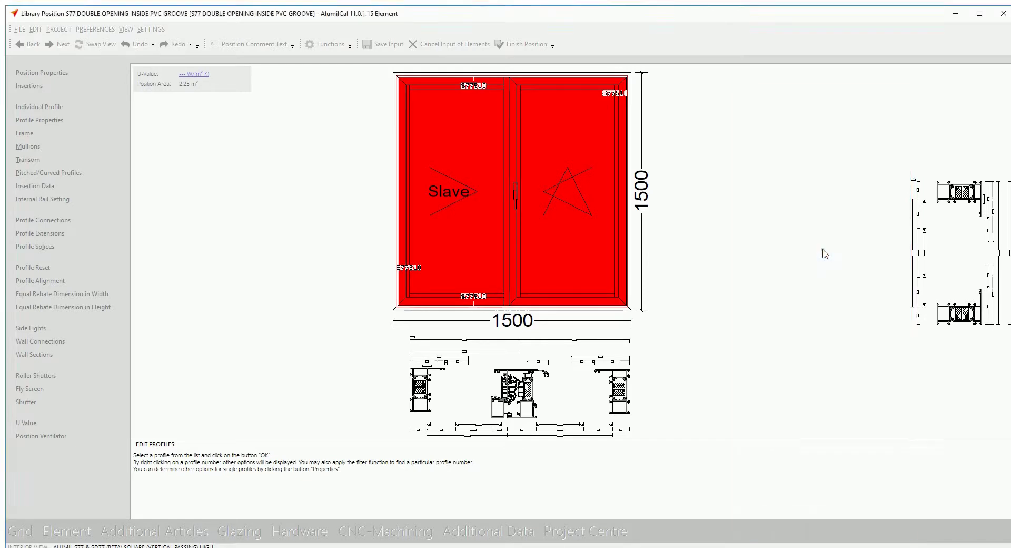
{"action": "double_click", "coordinate": [822, 255]}
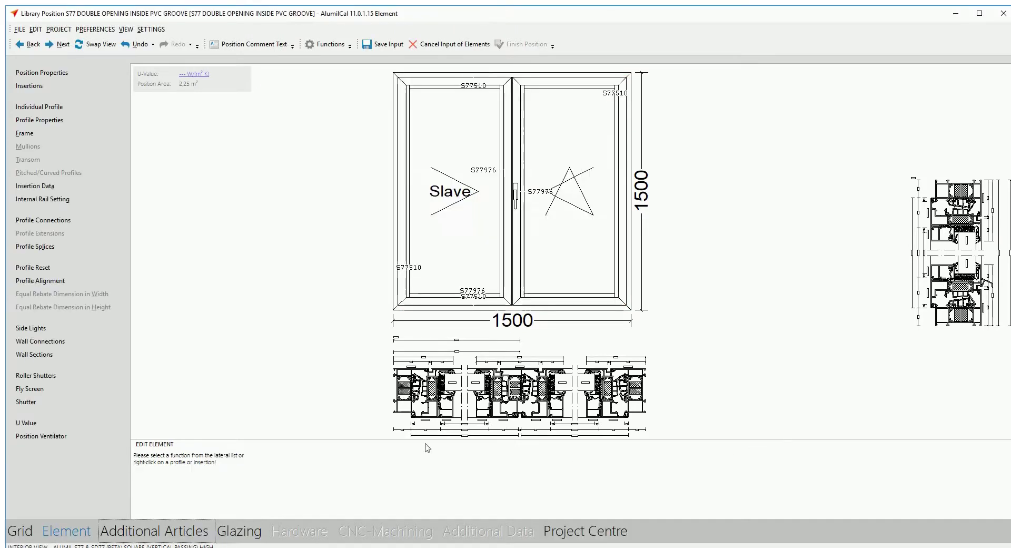
{"action": "left_click", "coordinate": [63, 343]}
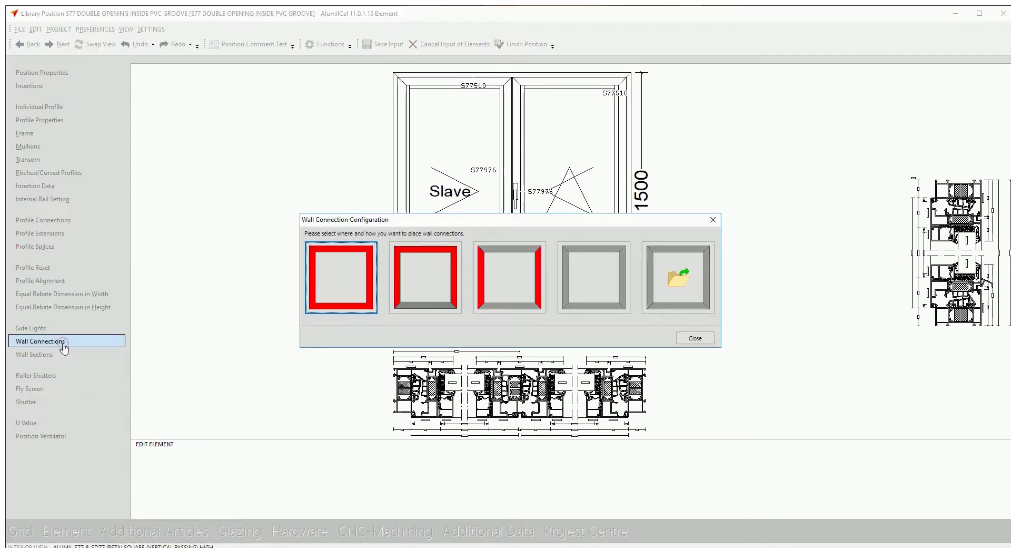
{"action": "left_click", "coordinate": [342, 277]}
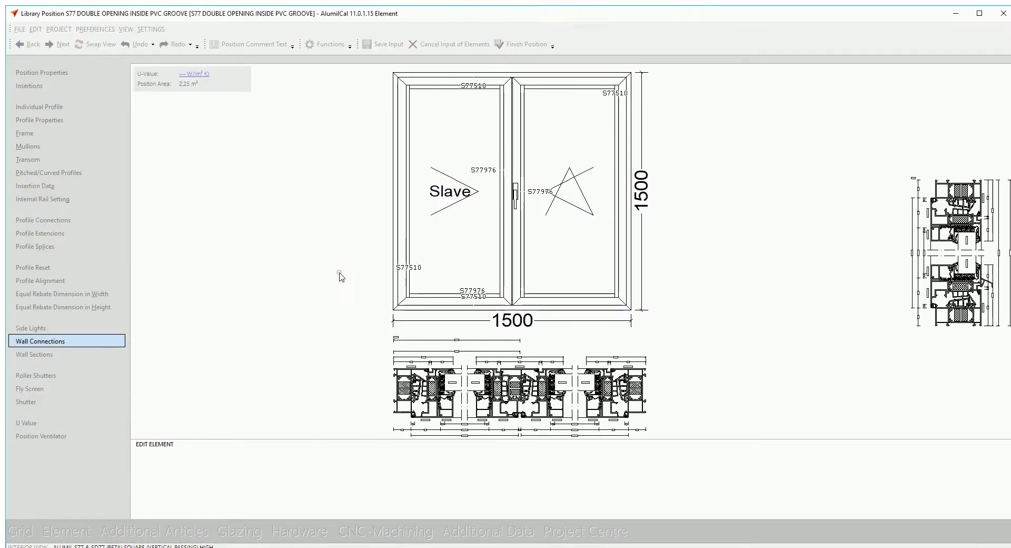
{"action": "left_click", "coordinate": [399, 242]}
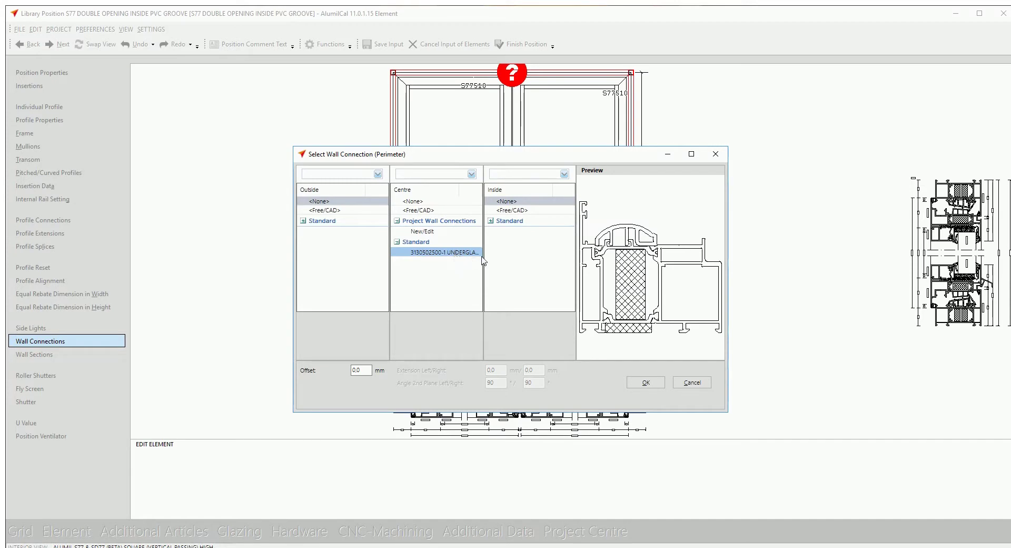
{"action": "left_click", "coordinate": [647, 384]}
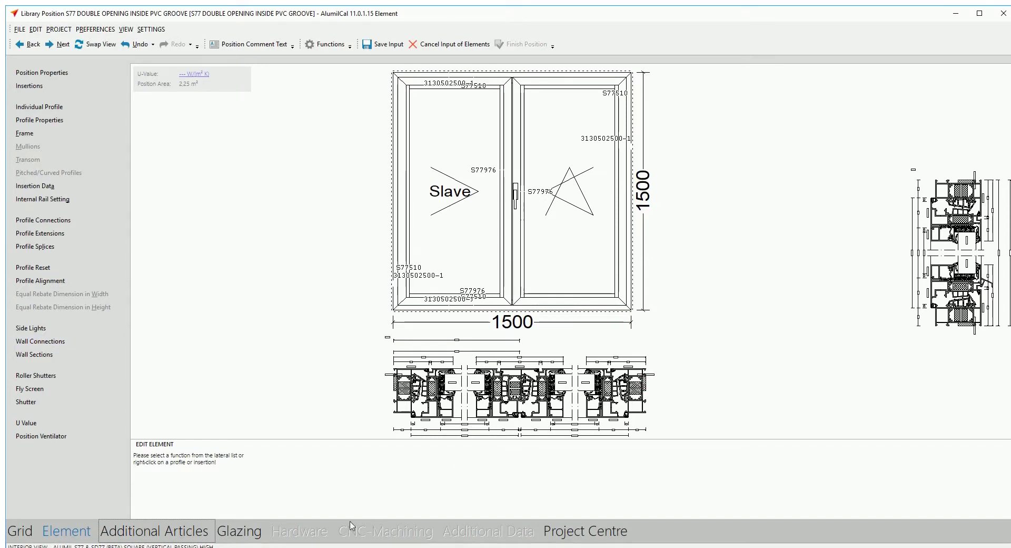
Apply the Like Project Preference glass filling to both leaves and continue to the hardware input
{"action": "left_click", "coordinate": [254, 530]}
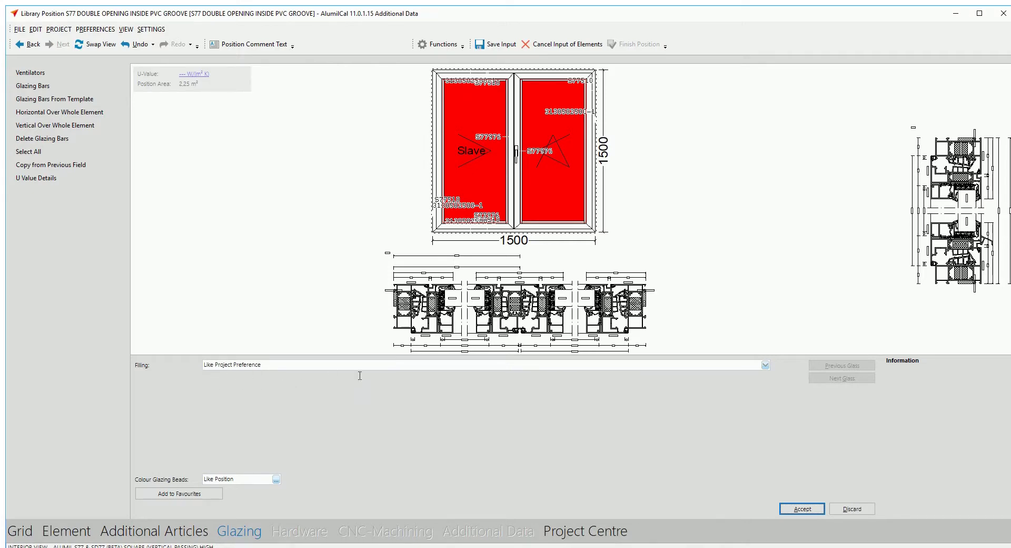
{"action": "left_click", "coordinate": [795, 507]}
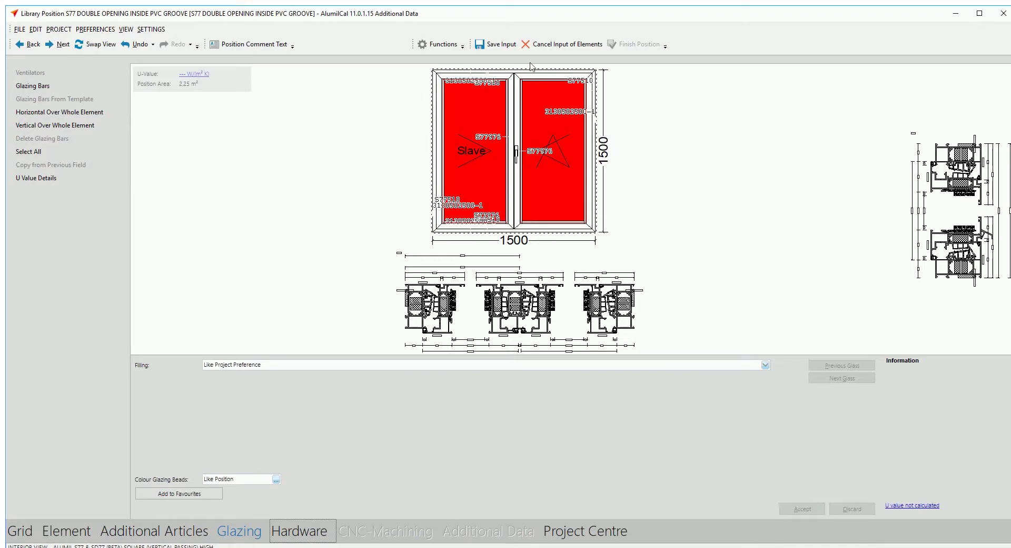
{"action": "key", "text": "alt+n"}
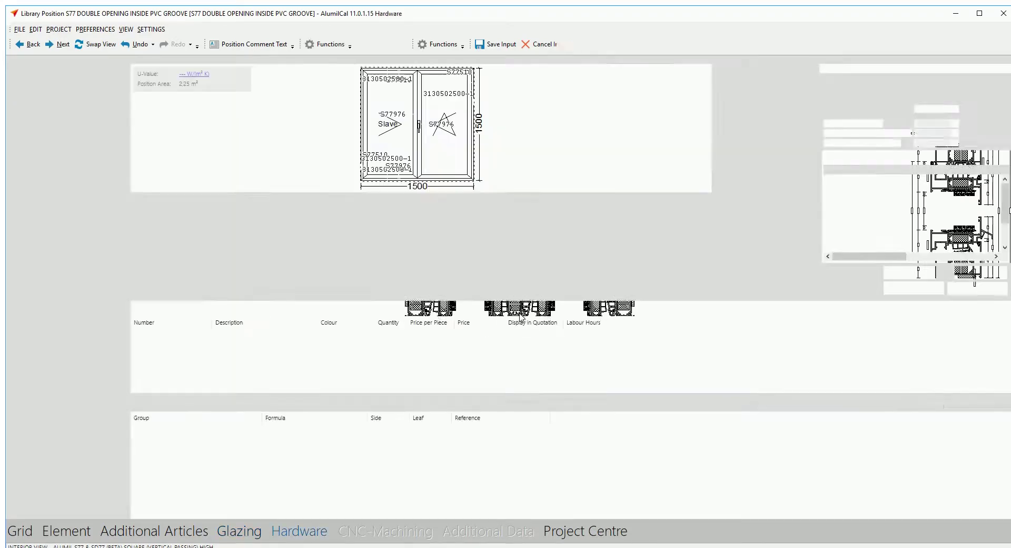
Select GU UNIJET-D VARIABLE 15MM BASIC SECURITY as the window hardware
{"action": "left_click_drag", "start_coordinate": [994, 216], "coordinate": [995, 256]}
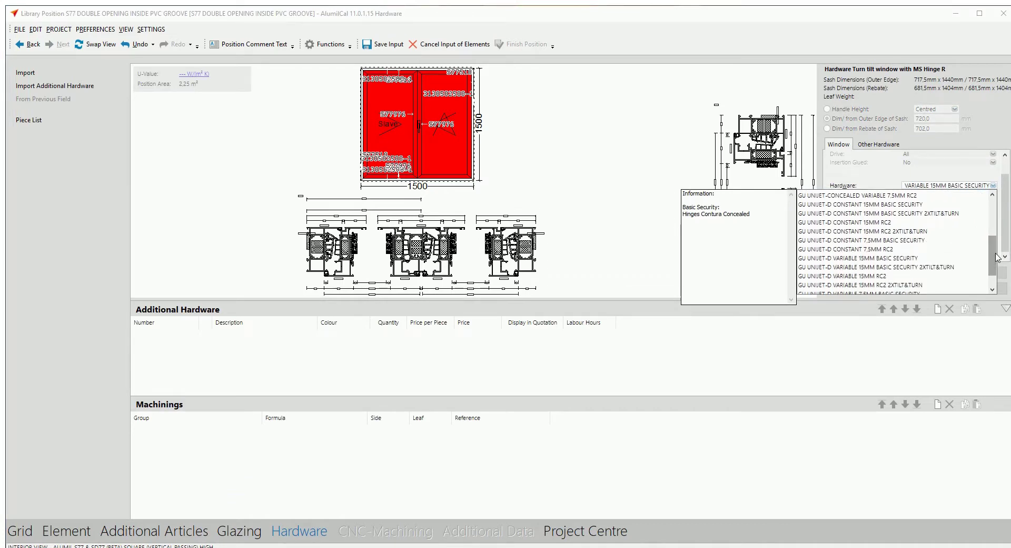
{"action": "left_click", "coordinate": [916, 259]}
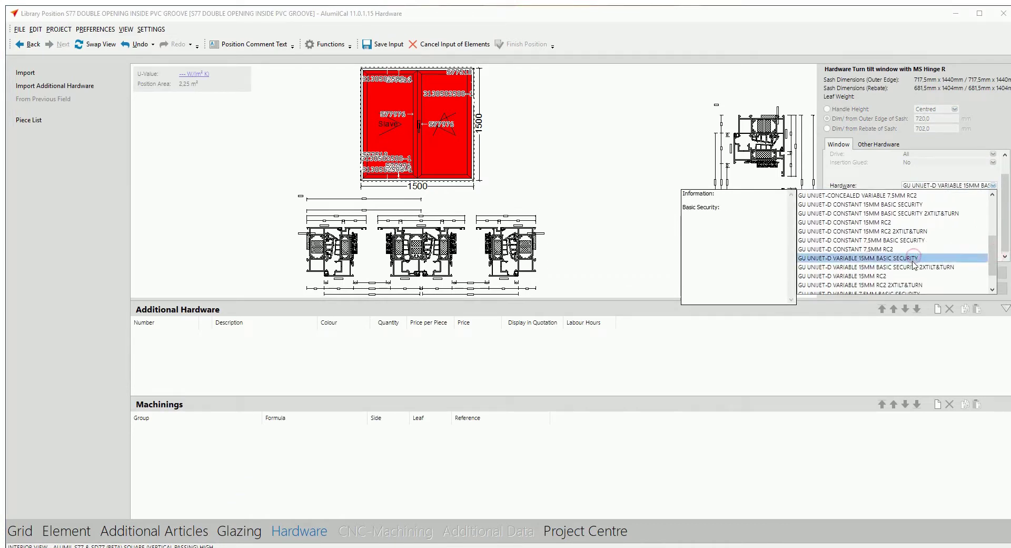
{"action": "left_click", "coordinate": [840, 258]}
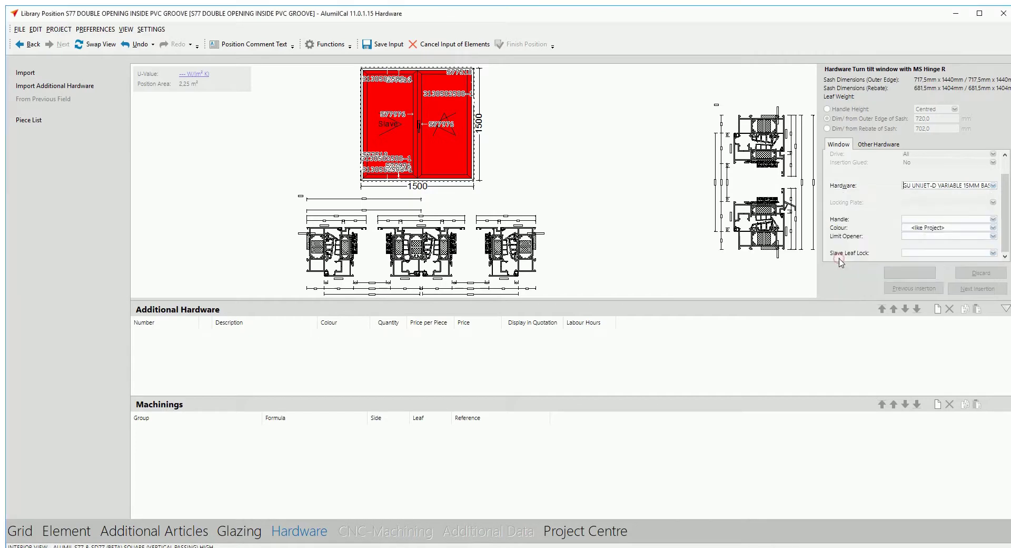
Choose the Secustic handle and set its colour to <like Project>
{"action": "left_click", "coordinate": [914, 217]}
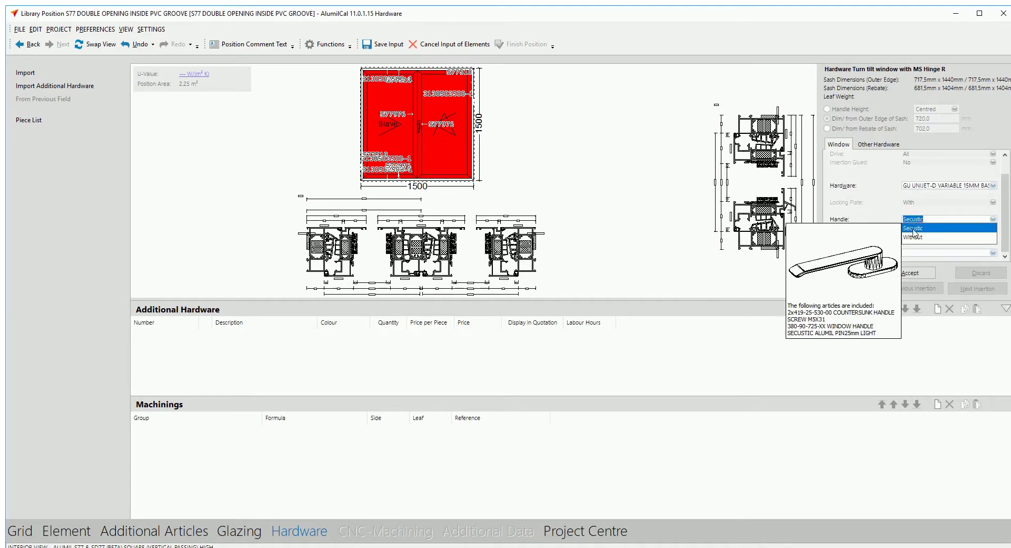
{"action": "left_click", "coordinate": [913, 228]}
{"action": "left_click", "coordinate": [913, 228]}
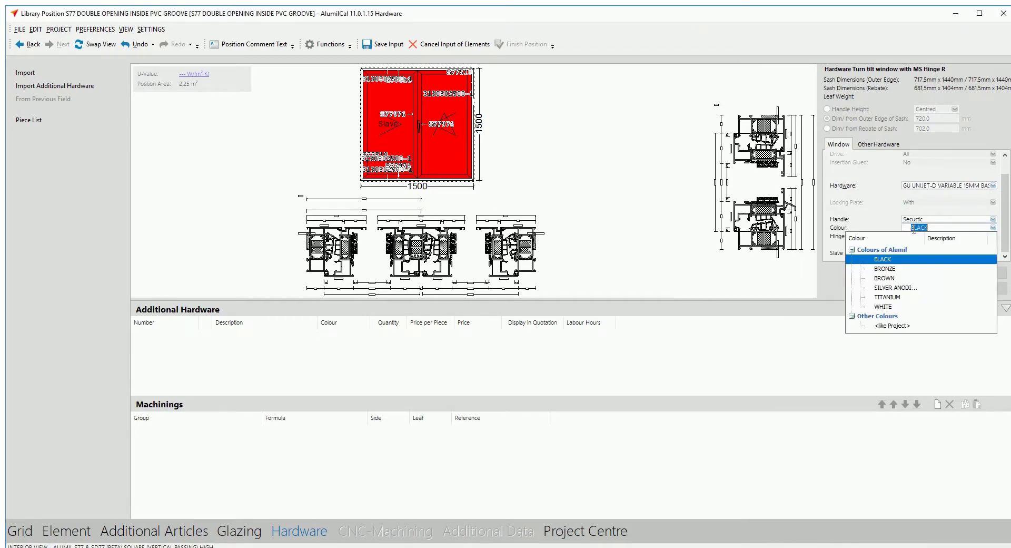
{"action": "left_click", "coordinate": [899, 326]}
Choose UNI-JET Standard 2-Hinges for the hinges and set their colour to <like Project>
{"action": "left_click", "coordinate": [912, 236]}
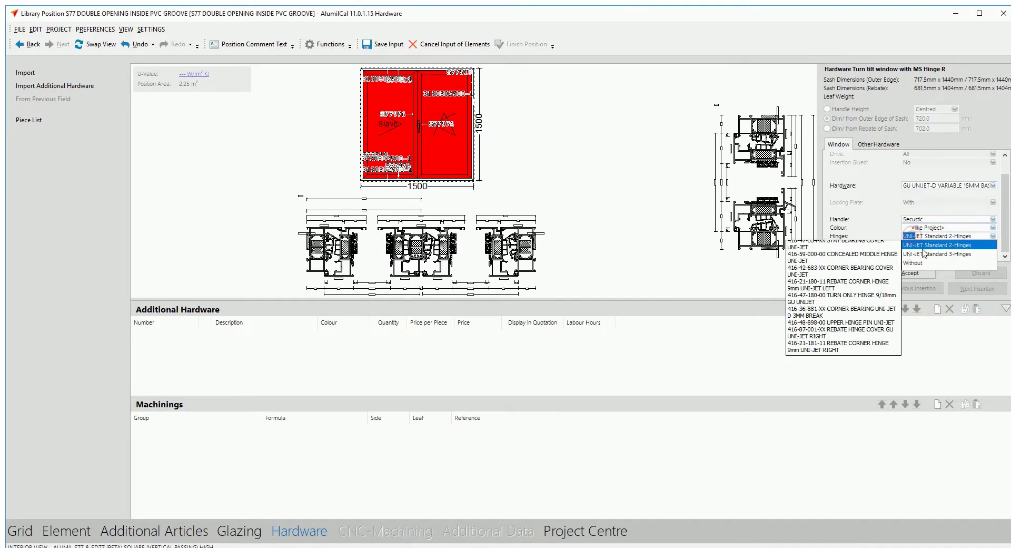
{"action": "left_click", "coordinate": [950, 245]}
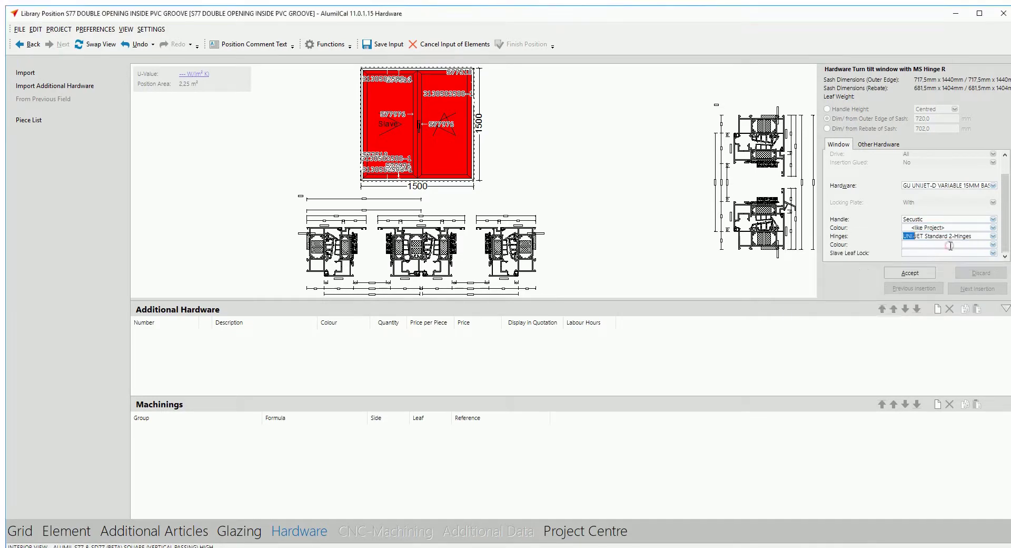
{"action": "left_click", "coordinate": [916, 246]}
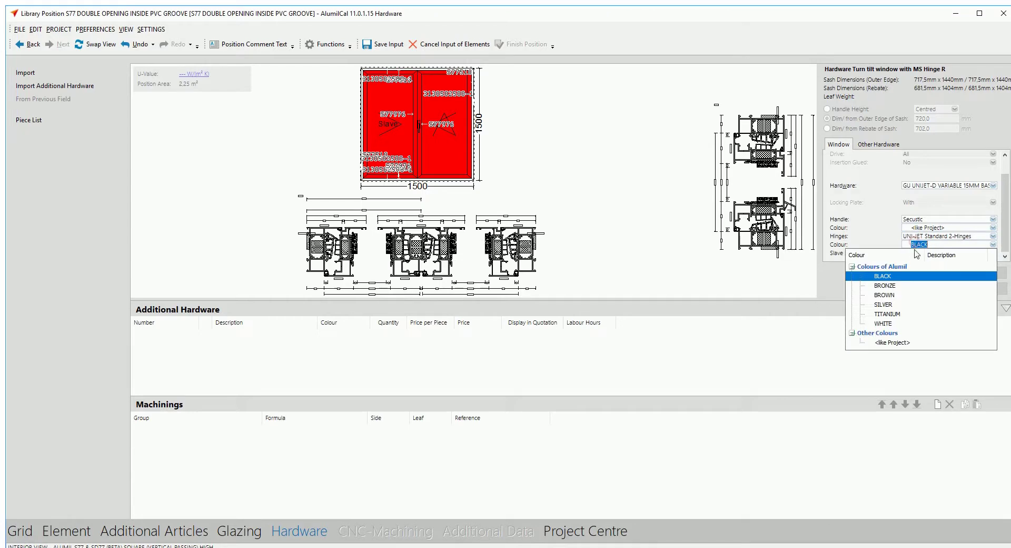
{"action": "left_click", "coordinate": [897, 343]}
Set the slave leaf lock to ZH and accept the hardware selection
{"action": "left_click", "coordinate": [934, 253]}
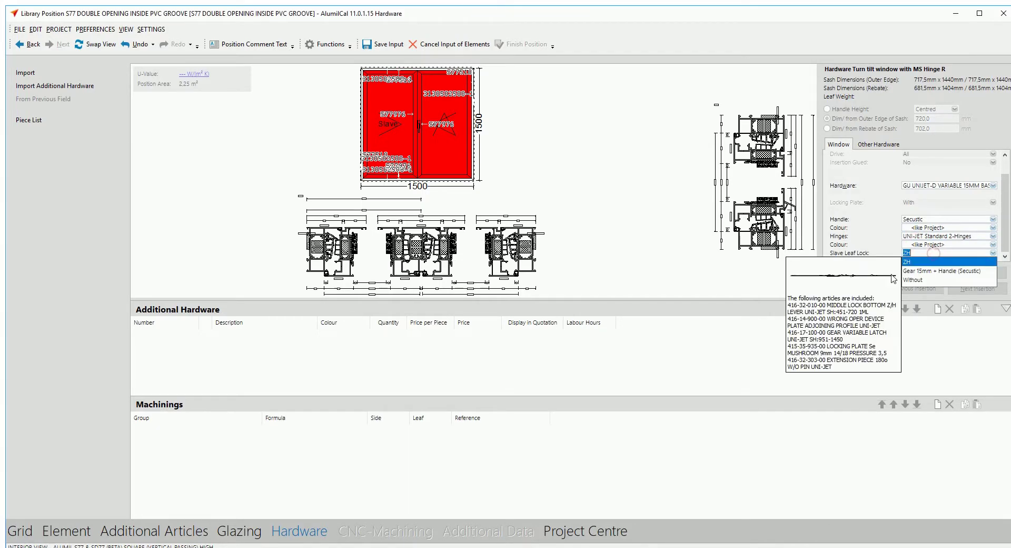
{"action": "left_click", "coordinate": [908, 262]}
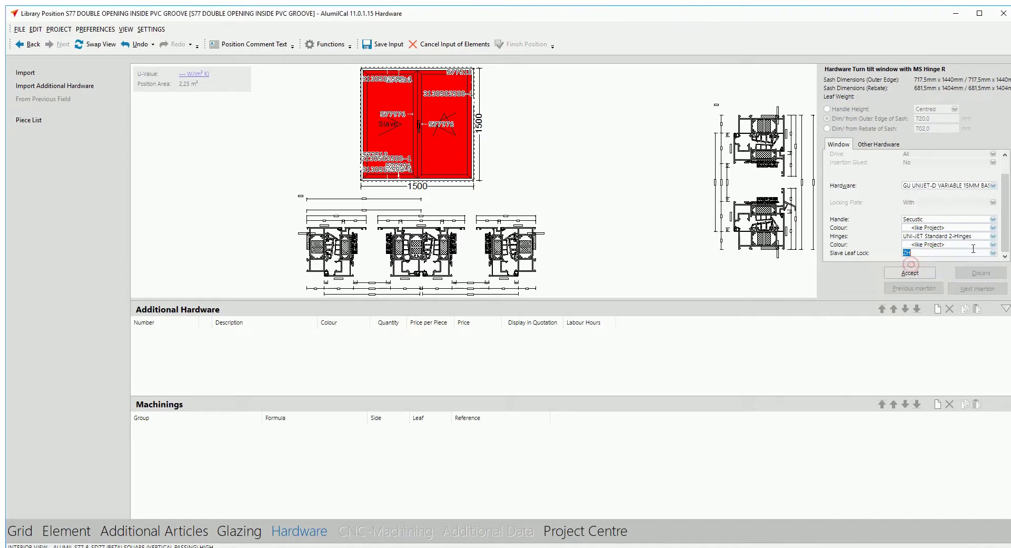
{"action": "left_click", "coordinate": [922, 278]}
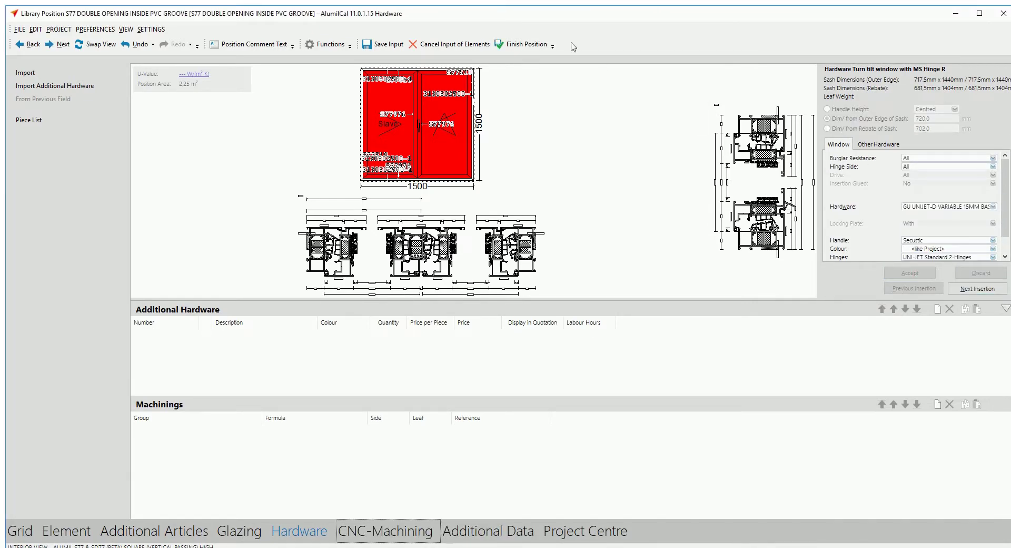
Finish the position and substitute BLACK as the alternative colour for the drainage profile end cap
{"action": "left_click", "coordinate": [531, 43]}
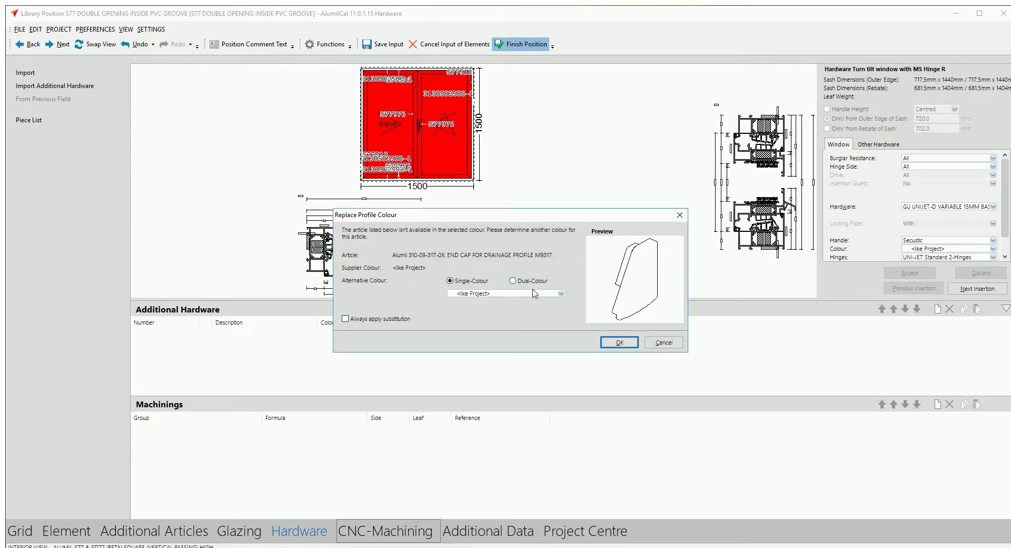
{"action": "left_click", "coordinate": [487, 293]}
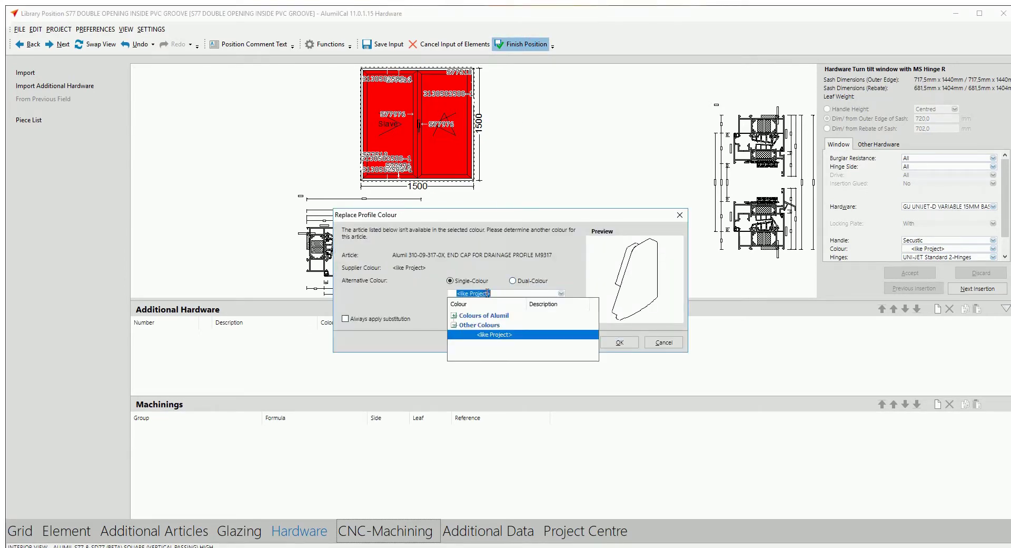
{"action": "left_click", "coordinate": [454, 316]}
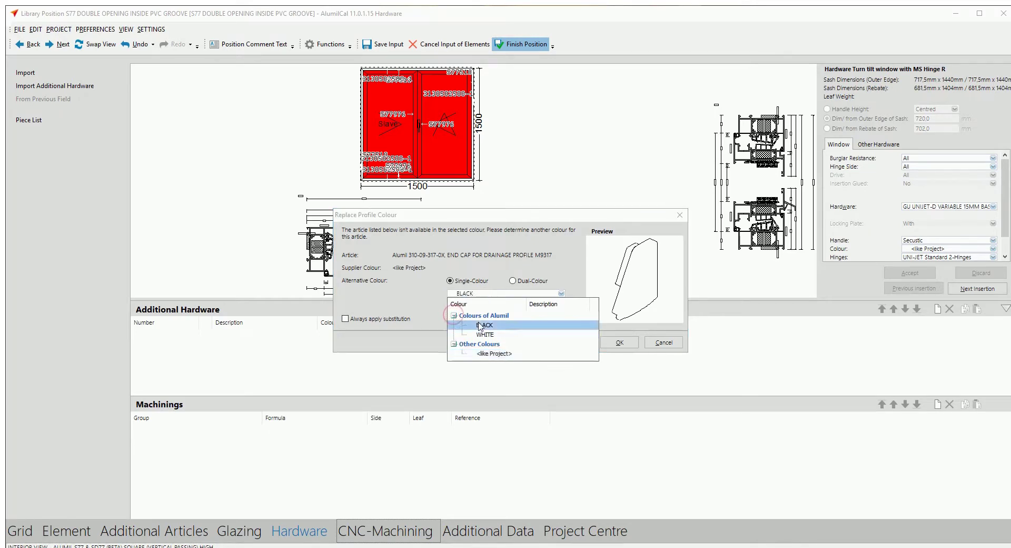
{"action": "left_click", "coordinate": [479, 323]}
{"action": "left_click", "coordinate": [611, 342]}
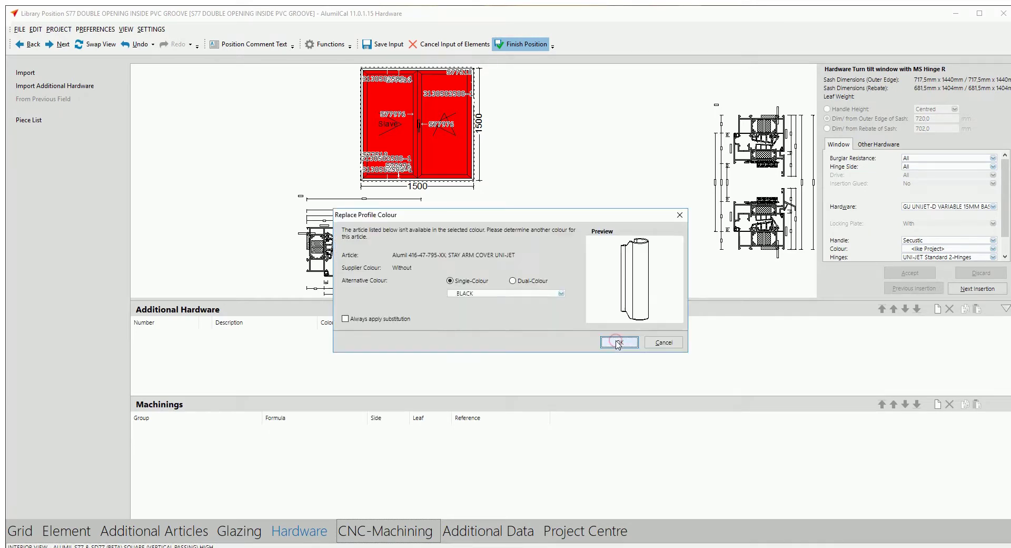
Substitute <like Project> as the alternative colour for the stay arm cover and accept the colour replacements for the remaining hardware articles
{"action": "left_click", "coordinate": [553, 294]}
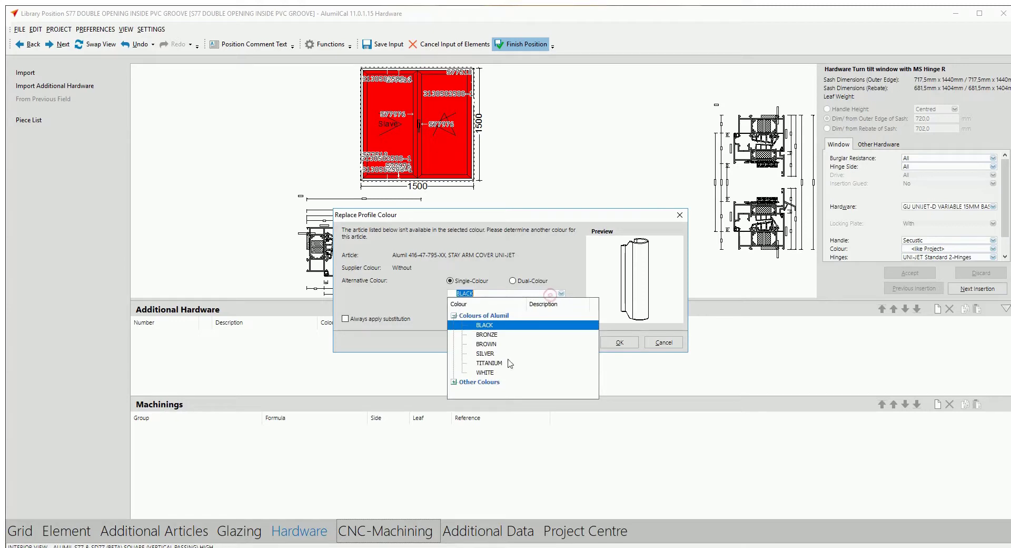
{"action": "left_click", "coordinate": [476, 391]}
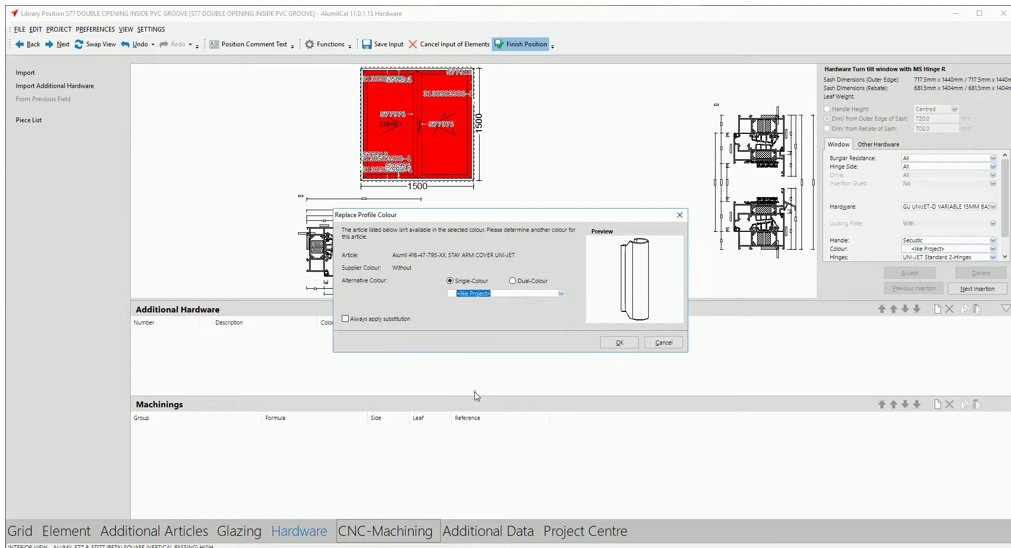
{"action": "left_click", "coordinate": [621, 342]}
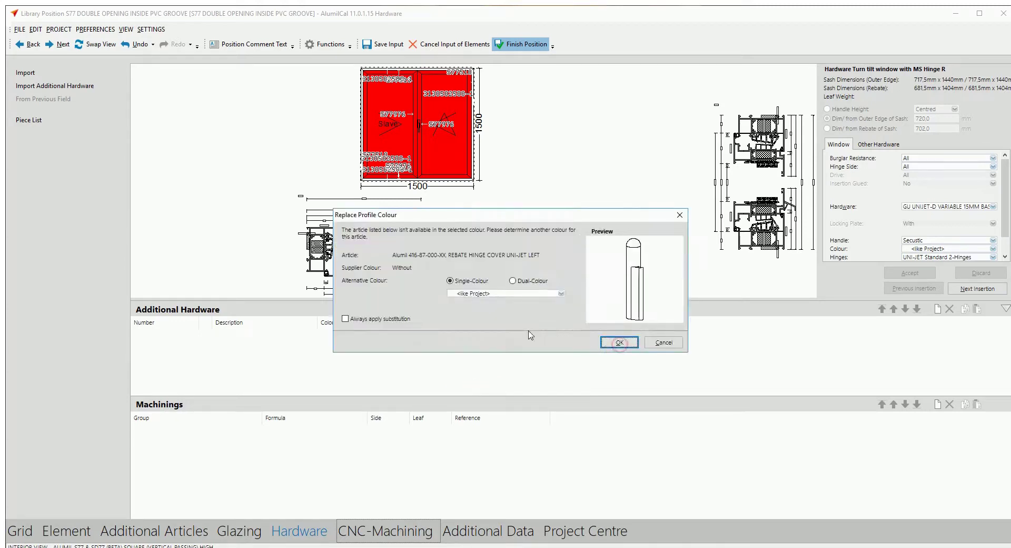
{"action": "left_click", "coordinate": [620, 344]}
{"action": "left_click", "coordinate": [619, 343]}
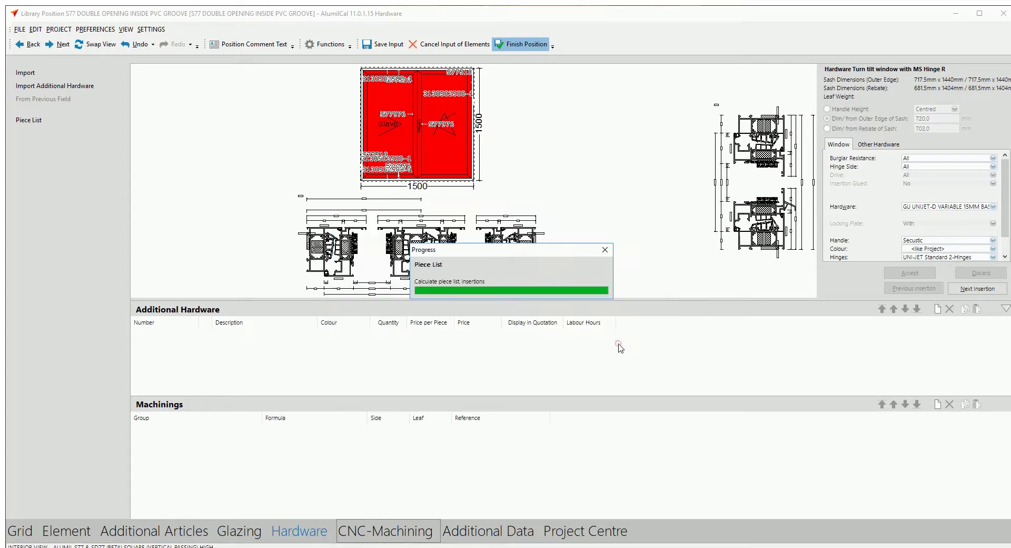
{"action": "left_click", "coordinate": [619, 343]}
{"action": "left_click", "coordinate": [619, 344]}
{"action": "left_click", "coordinate": [619, 343]}
{"action": "left_click", "coordinate": [619, 342]}
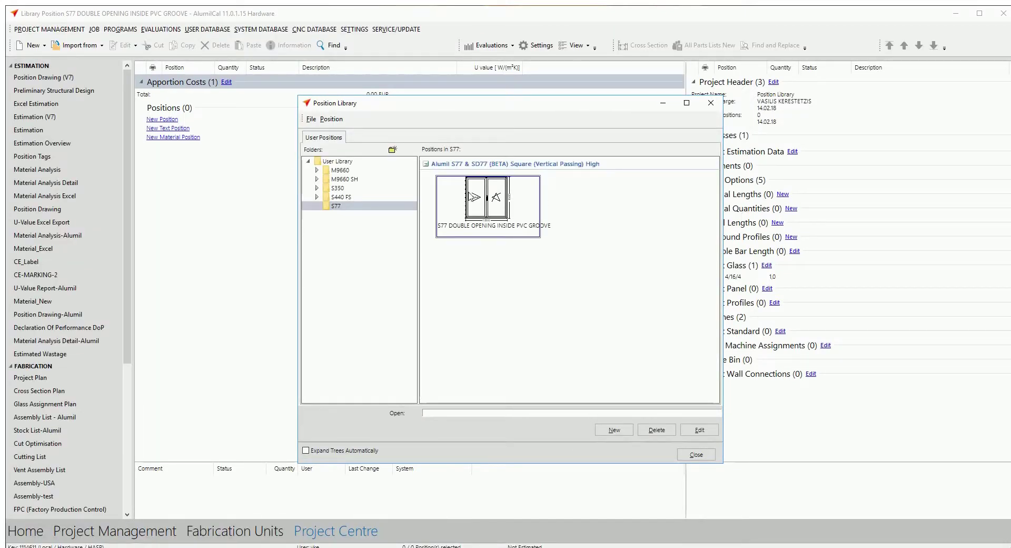
Rename the S77 library position to "S77 DOUBLE TILTnTURN INSIDE PVC GROOVE" and close the position library
{"action": "right_click", "coordinate": [466, 230]}
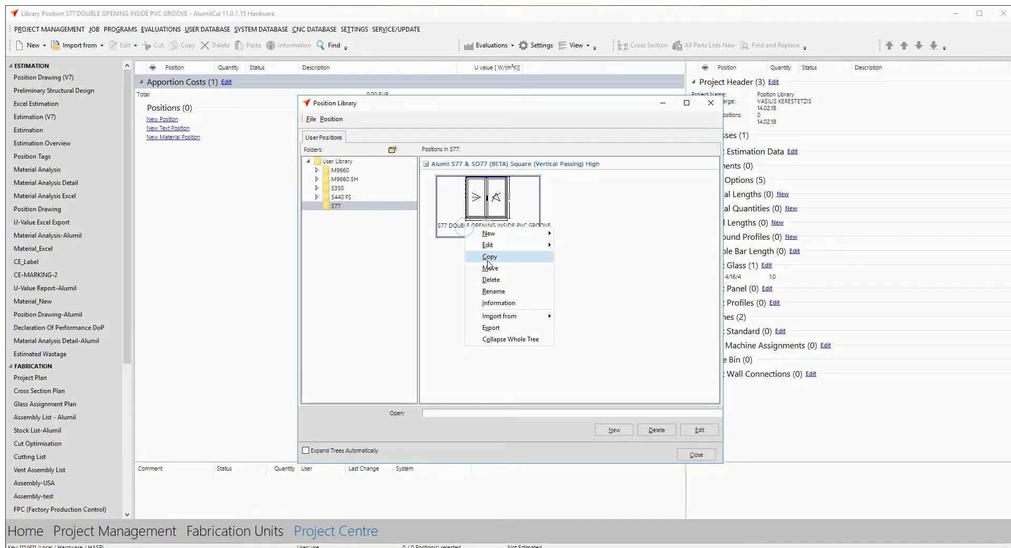
{"action": "left_click", "coordinate": [496, 291]}
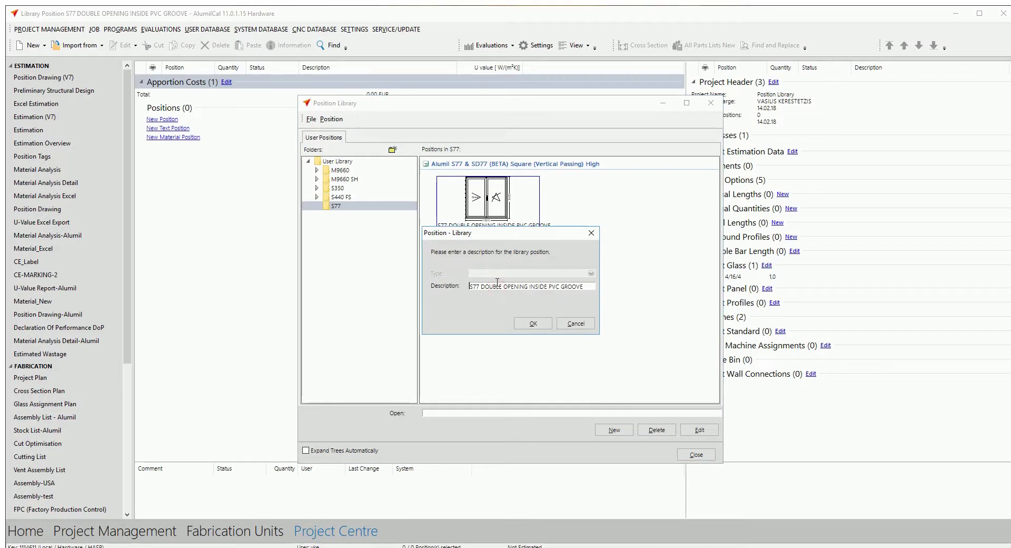
{"action": "left_click", "coordinate": [503, 285]}
{"action": "type", "text": "TILTnTURN"}
{"action": "key", "text": "Delete"}
{"action": "key", "text": "Delete"}
{"action": "key", "text": "Delete"}
{"action": "key", "text": "Delete"}
{"action": "key", "text": "Delete"}
{"action": "key", "text": "Delete"}
{"action": "key", "text": "Delete"}
{"action": "key", "text": "Delete"}
{"action": "left_click", "coordinate": [539, 320]}
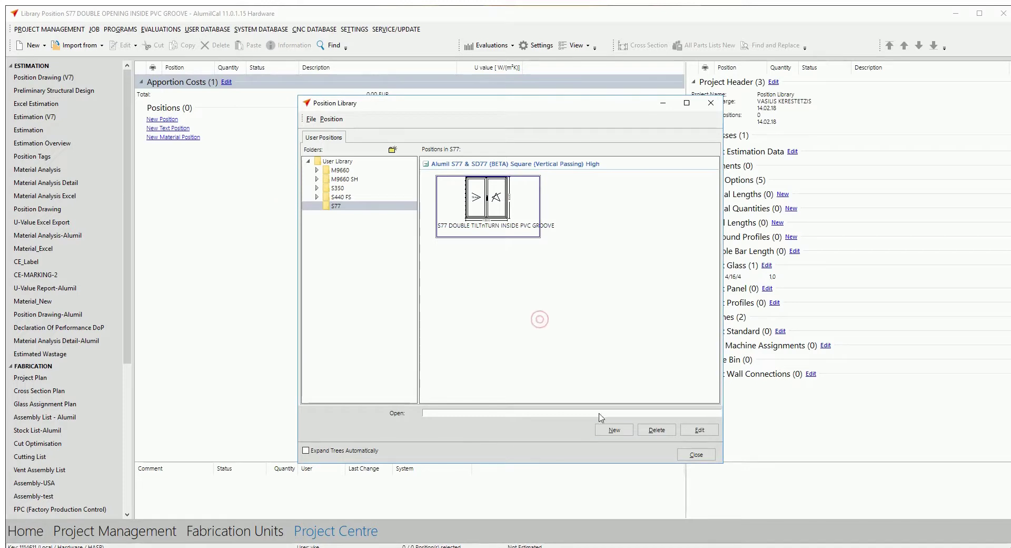
{"action": "left_click", "coordinate": [687, 453]}
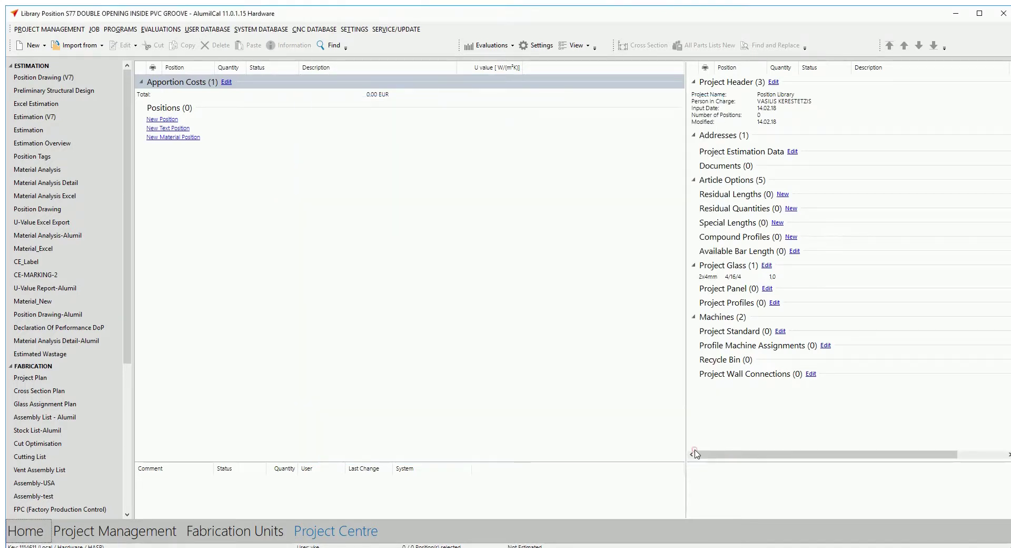
In the project colour preferences, set the Alumil profile colour to M RAL 9016 ALUMIL WHITE
{"action": "left_click", "coordinate": [94, 30]}
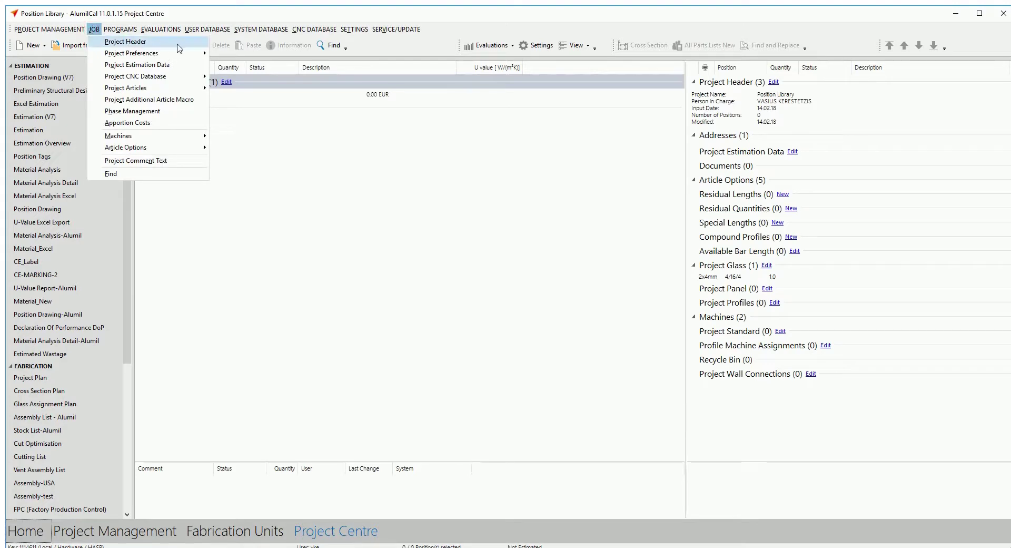
{"action": "mouse_move", "coordinate": [190, 54]}
{"action": "left_click", "coordinate": [237, 77]}
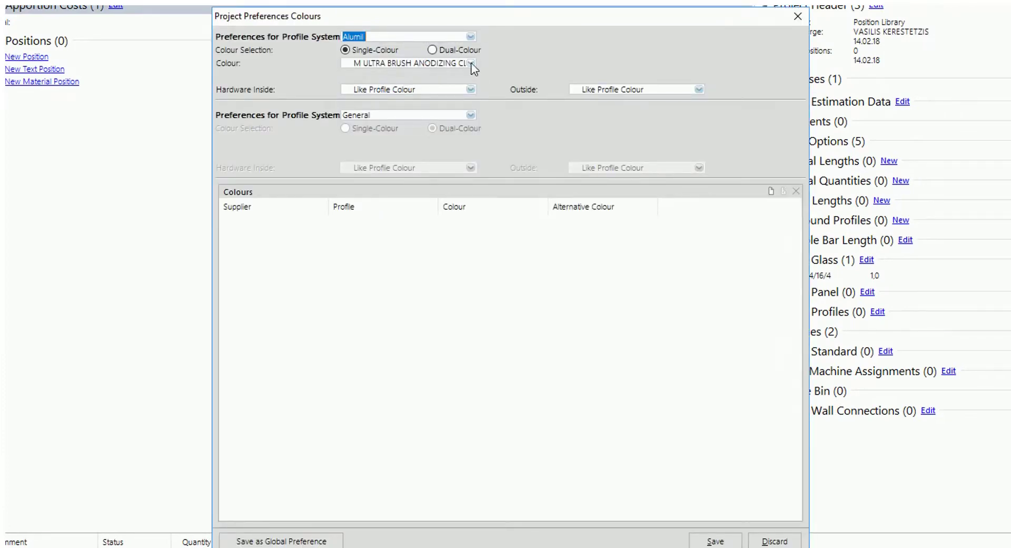
{"action": "left_click", "coordinate": [471, 64]}
{"action": "scroll", "coordinate": [553, 173], "scroll_direction": "down", "scroll_amount": 4}
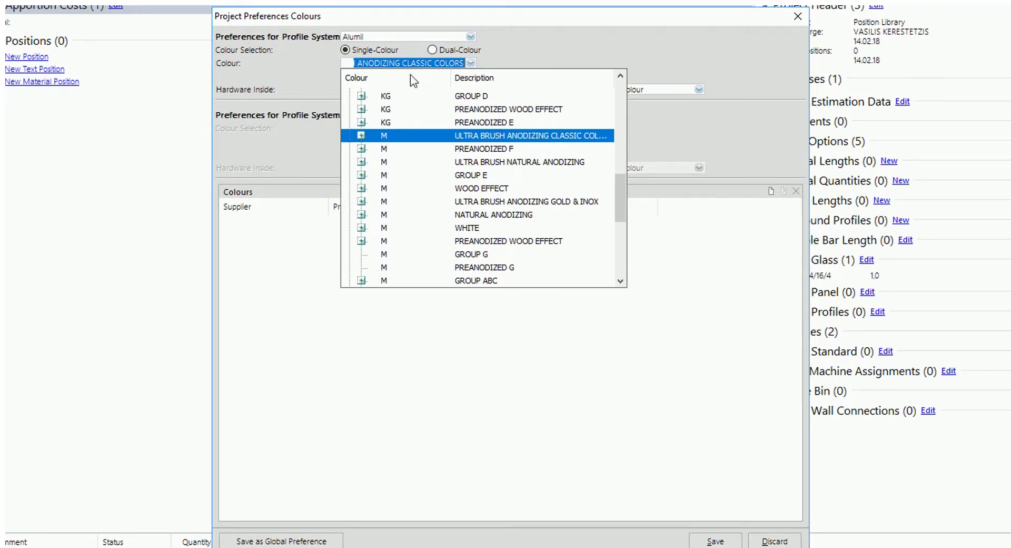
{"action": "type", "text": "9016"}
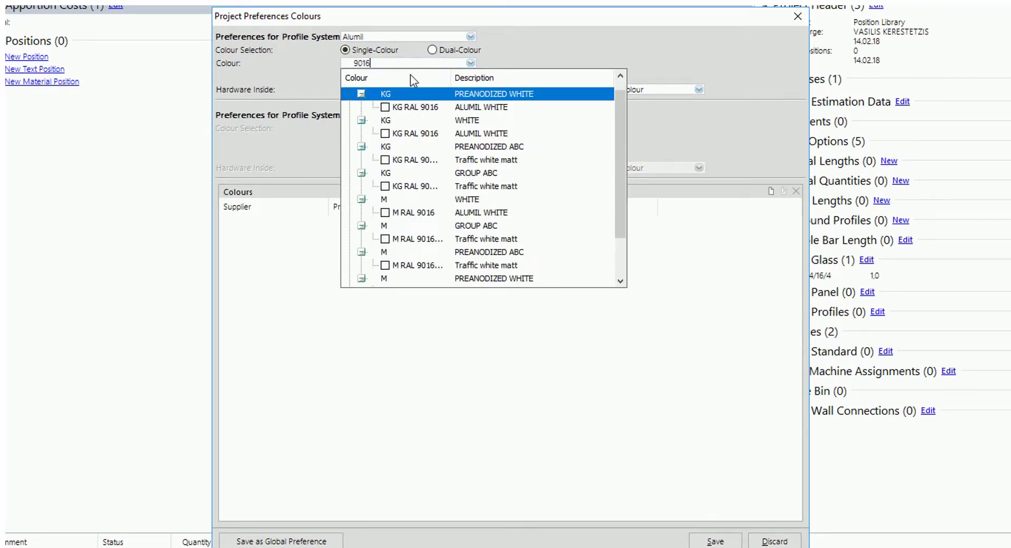
{"action": "left_click", "coordinate": [478, 213]}
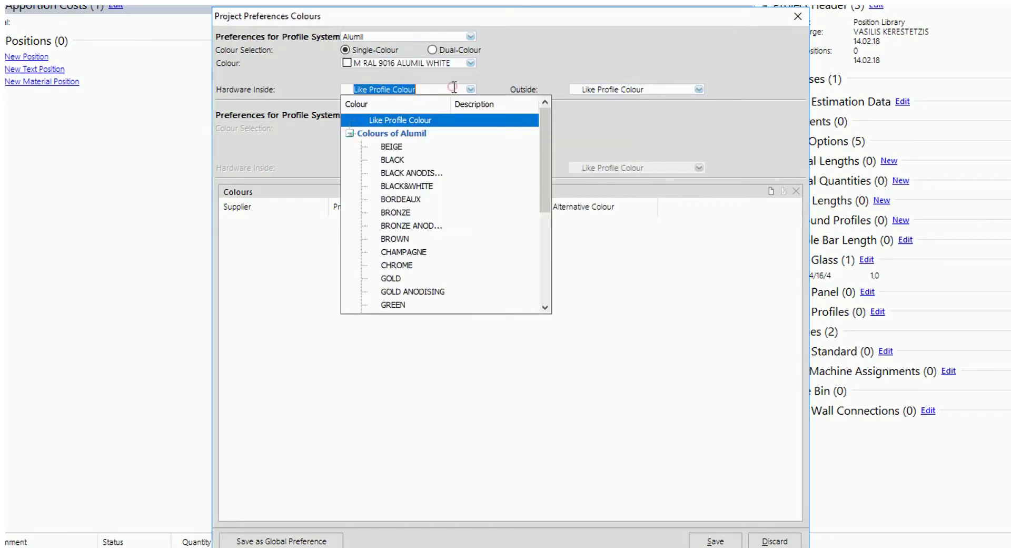
Set both the inside and outside hardware colours to WHITE and save the project colour preferences
{"action": "left_click", "coordinate": [415, 89]}
{"action": "scroll", "coordinate": [414, 296], "scroll_direction": "down", "scroll_amount": 5}
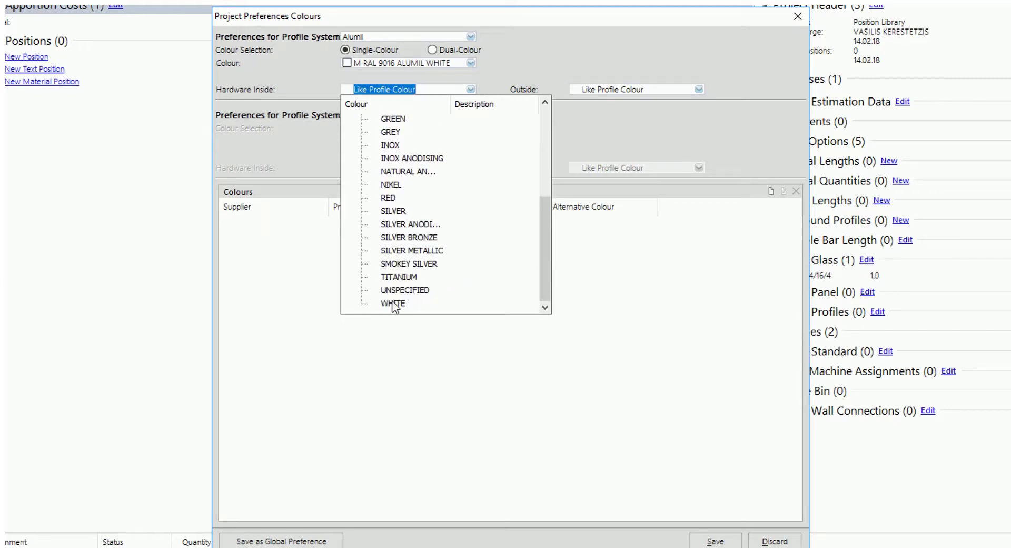
{"action": "left_click", "coordinate": [392, 303]}
{"action": "left_click", "coordinate": [611, 89]}
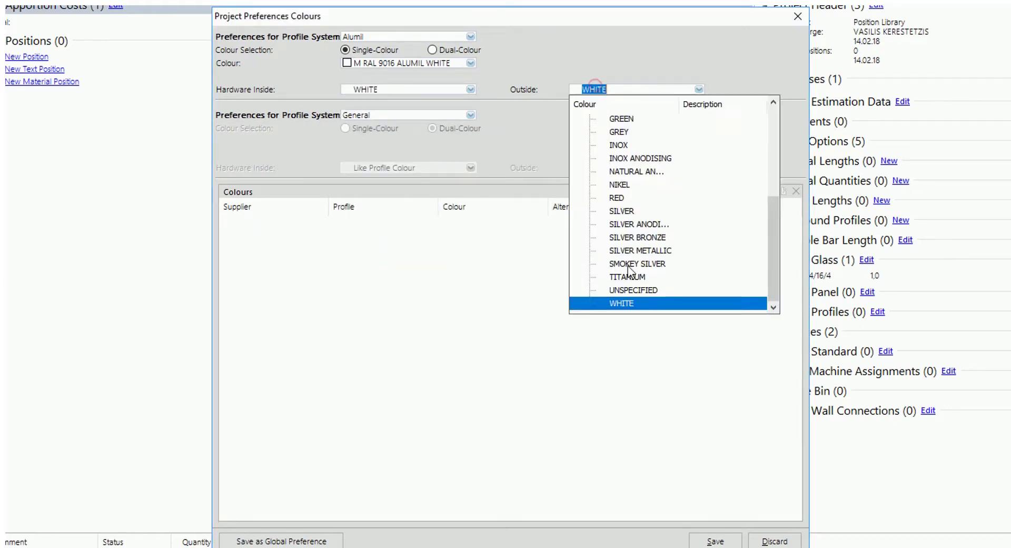
{"action": "left_click", "coordinate": [636, 302]}
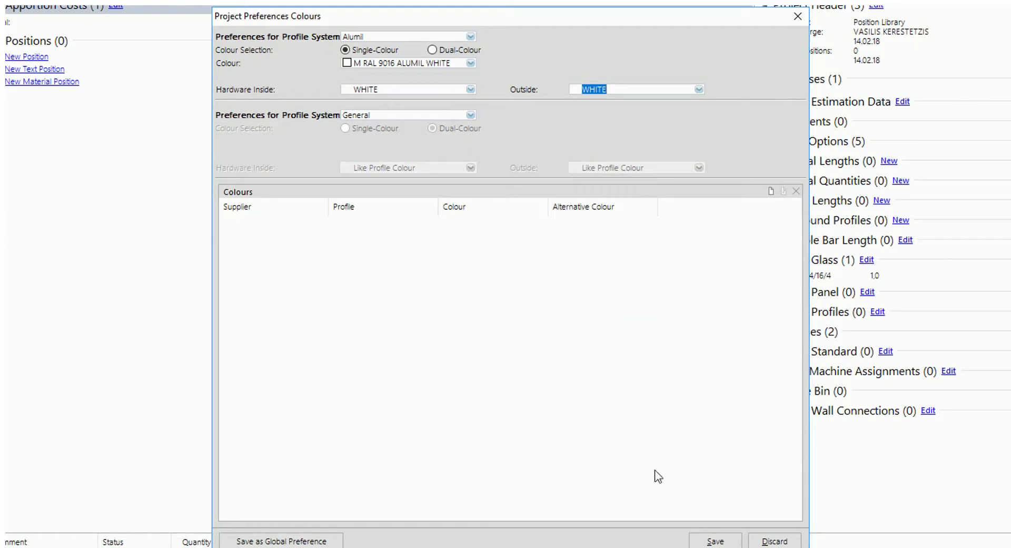
{"action": "left_click", "coordinate": [710, 541]}
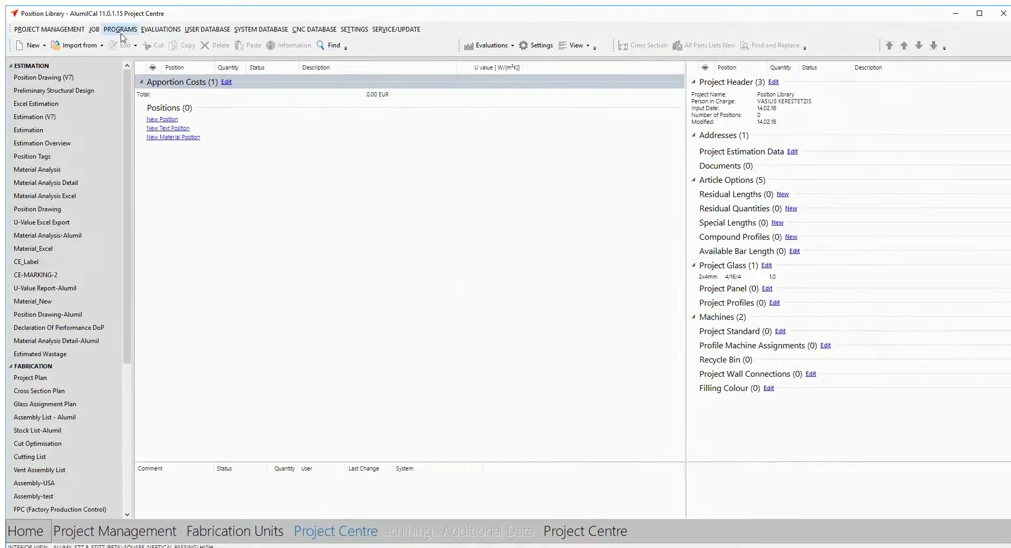
Check the glass preference in the project's filling preferences and save them
{"action": "left_click", "coordinate": [99, 30]}
{"action": "mouse_move", "coordinate": [127, 54]}
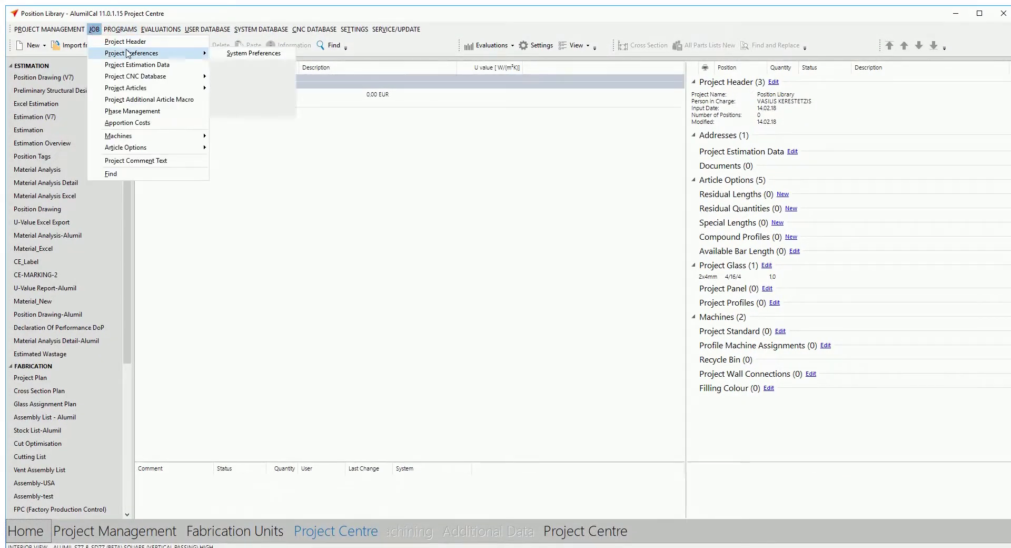
{"action": "left_click", "coordinate": [245, 88]}
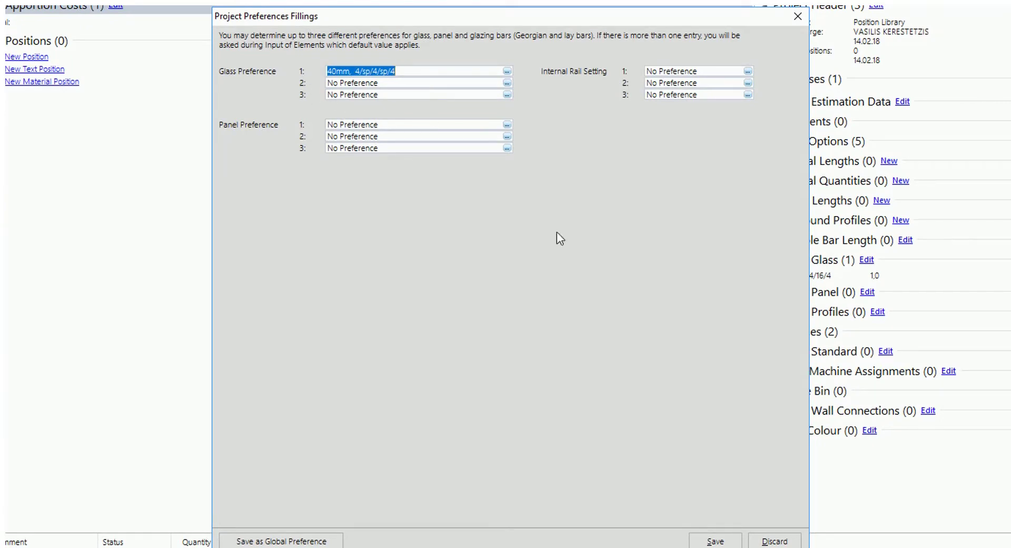
{"action": "left_click", "coordinate": [716, 540]}
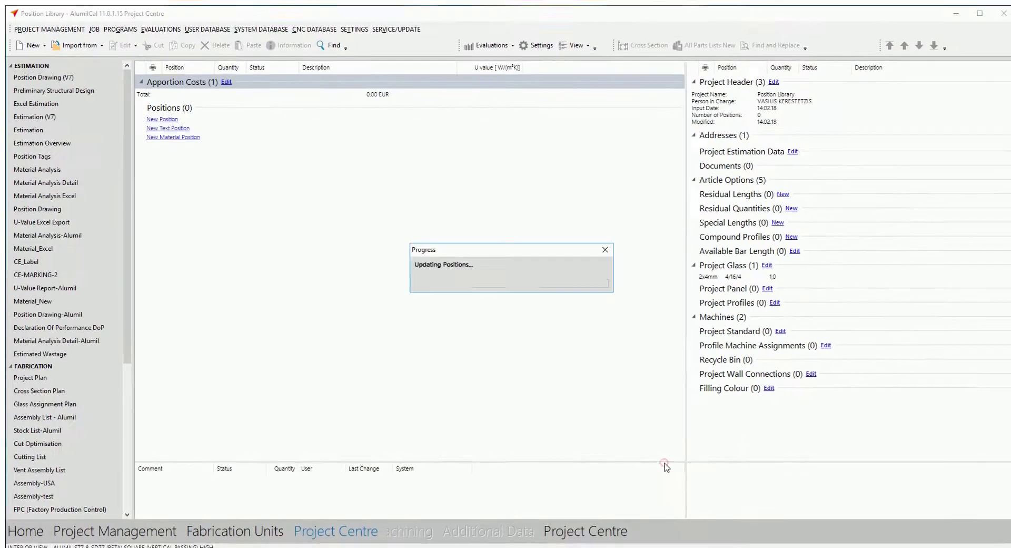
Import the S77 DOUBLE TILTnTURN INSIDE PVC GROOVE position from the position library into the project
{"action": "left_click", "coordinate": [101, 46]}
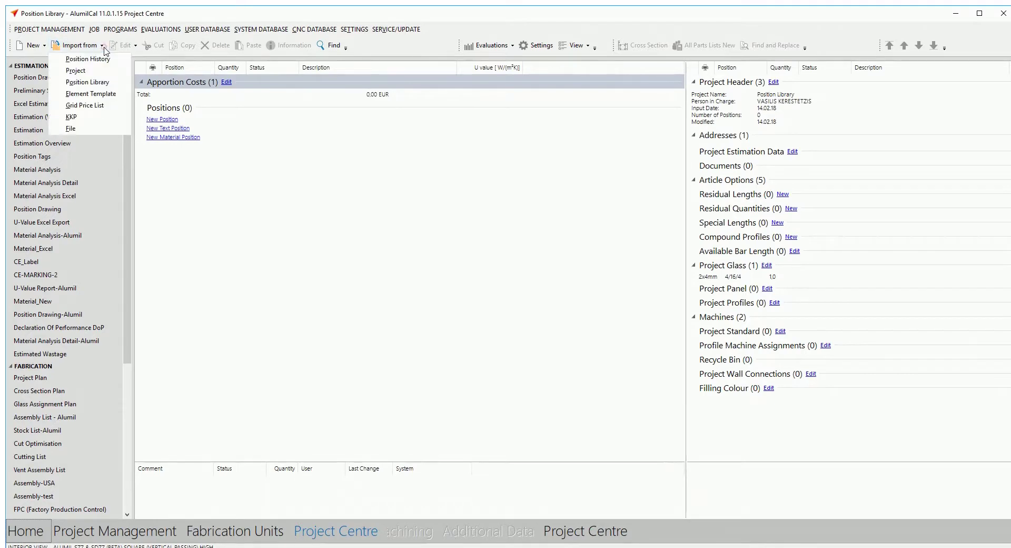
{"action": "left_click", "coordinate": [97, 84]}
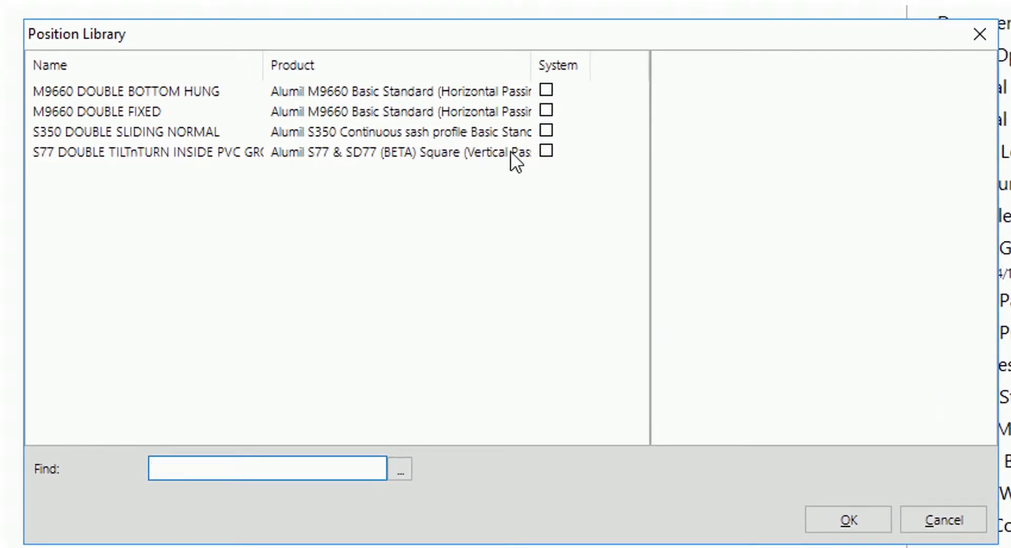
{"action": "left_click", "coordinate": [510, 151]}
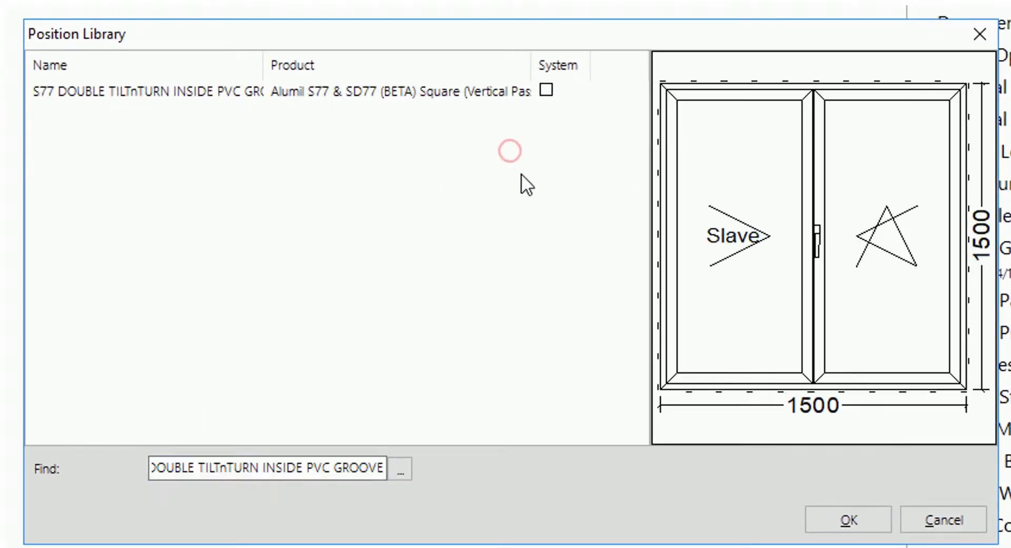
{"action": "left_click", "coordinate": [840, 521]}
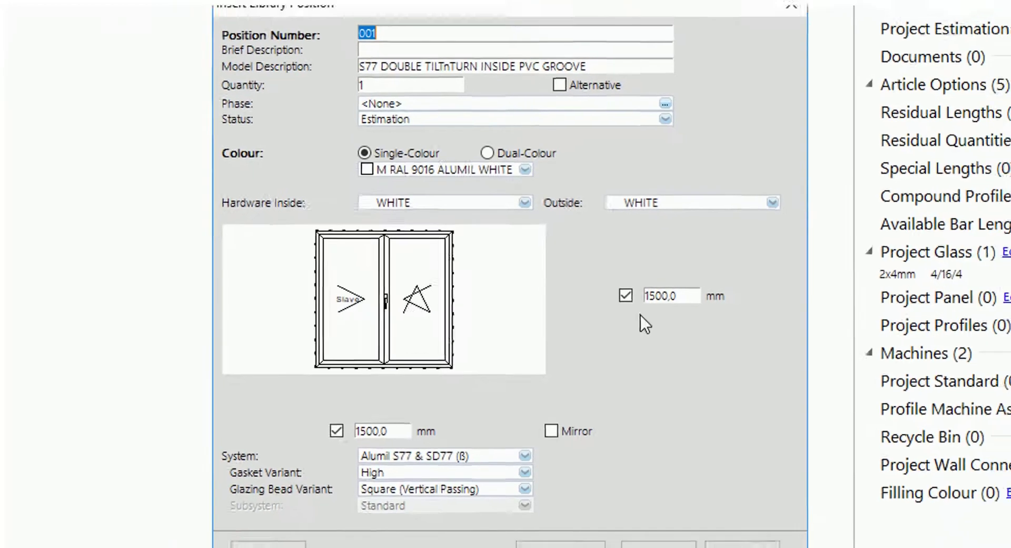
Set the imported position's width to 1450 mm, enter a new height and insert it into the project
{"action": "double_click", "coordinate": [414, 419]}
{"action": "type", "text": "1"}
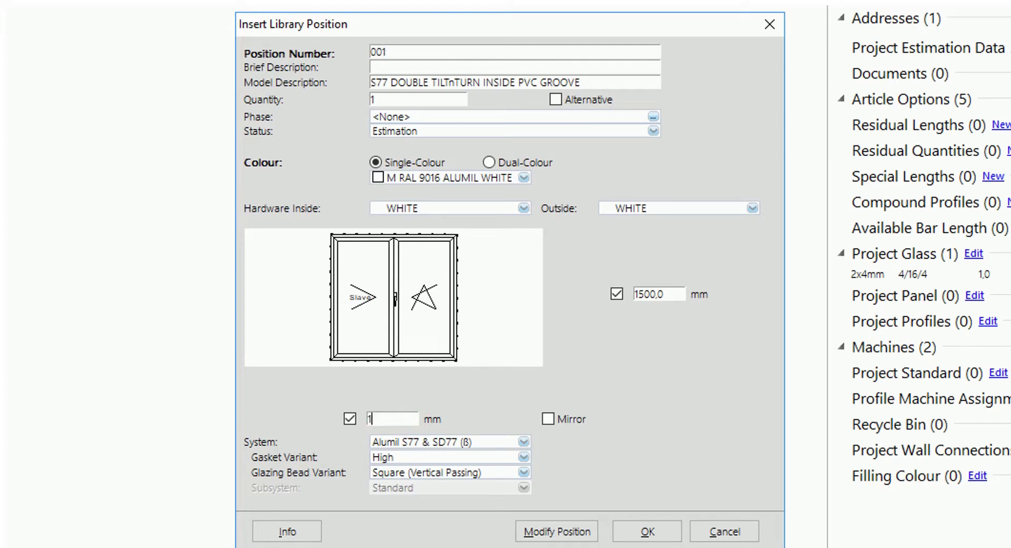
{"action": "type", "text": "450"}
{"action": "left_click", "coordinate": [658, 182]}
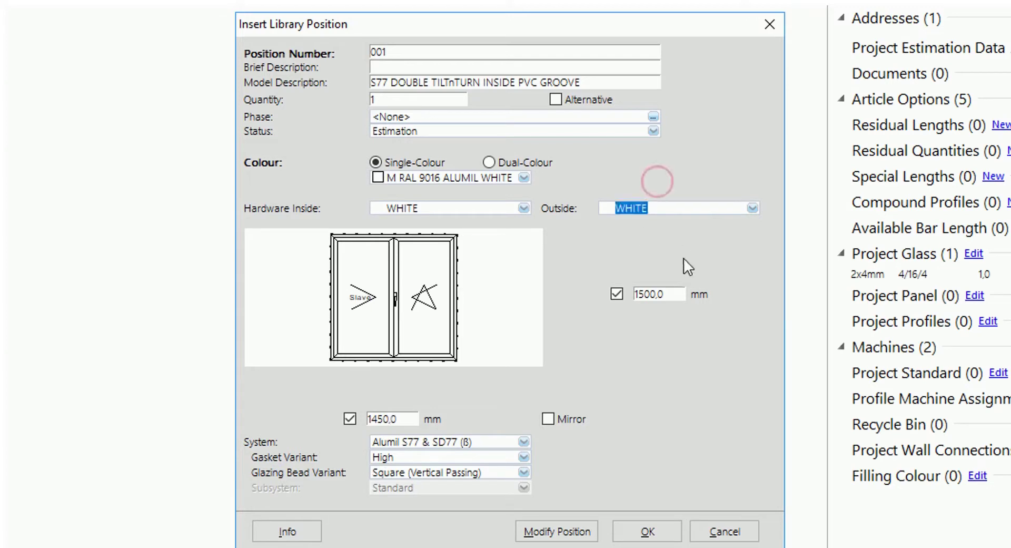
{"action": "double_click", "coordinate": [677, 294]}
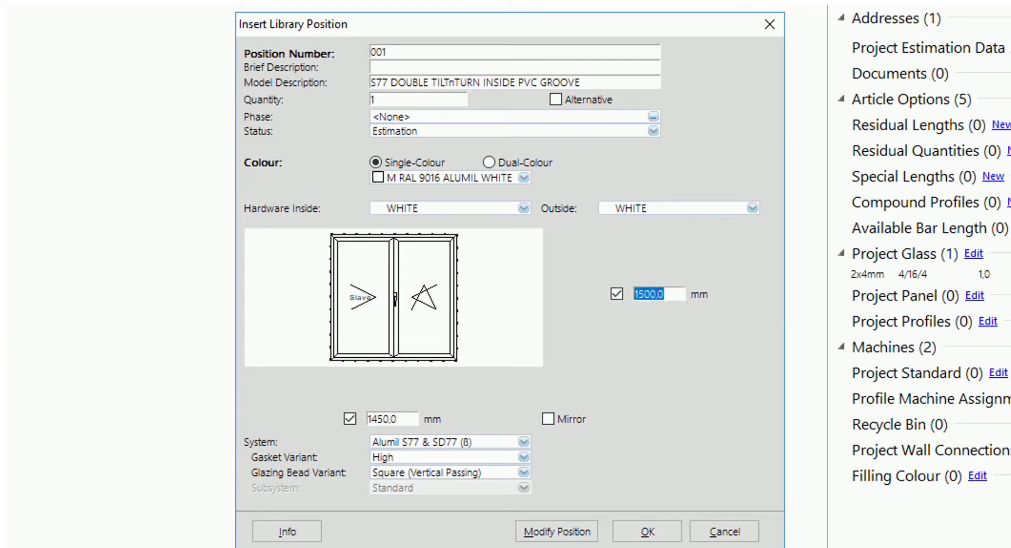
{"action": "type", "text": "2"}
{"action": "left_click", "coordinate": [648, 531]}
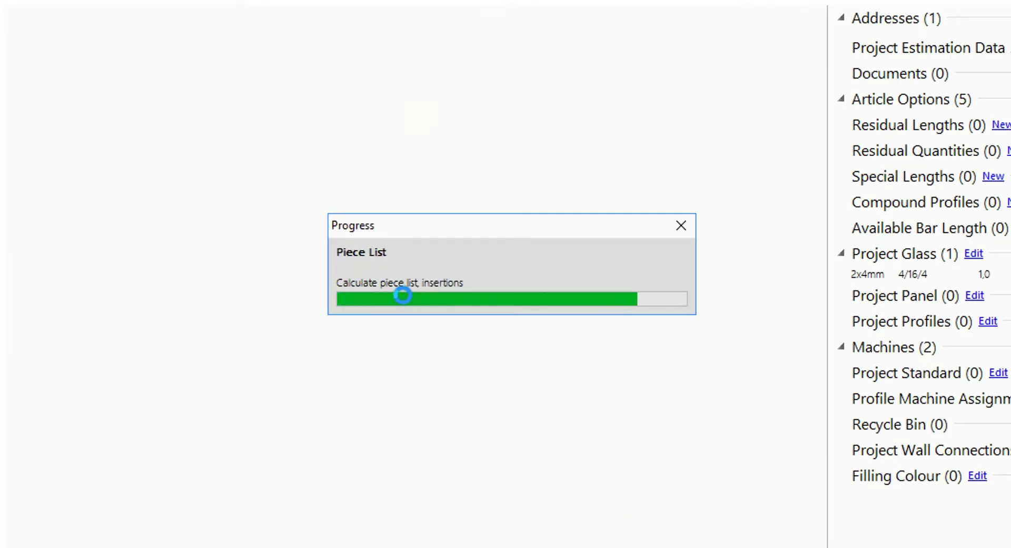
{"action": "left_click", "coordinate": [709, 394]}
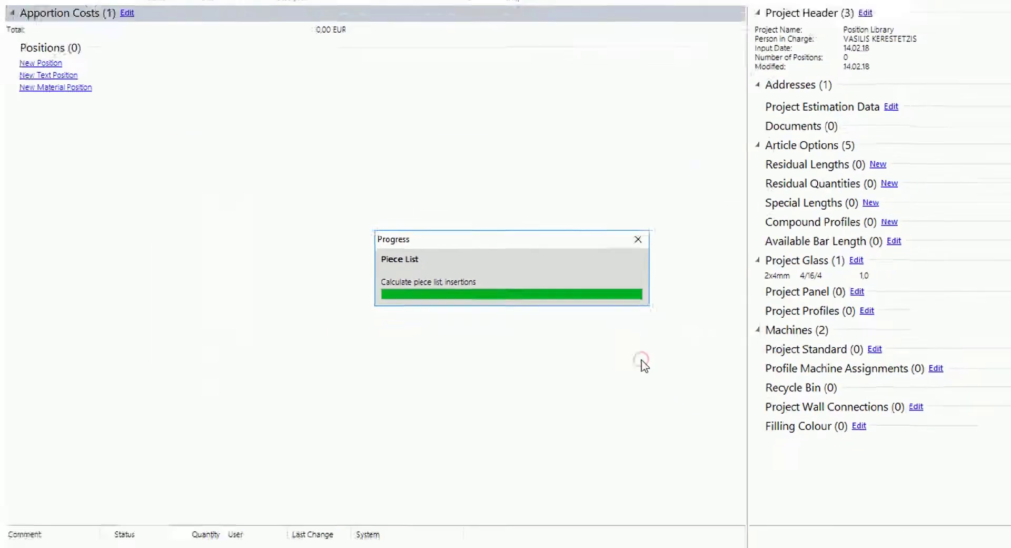